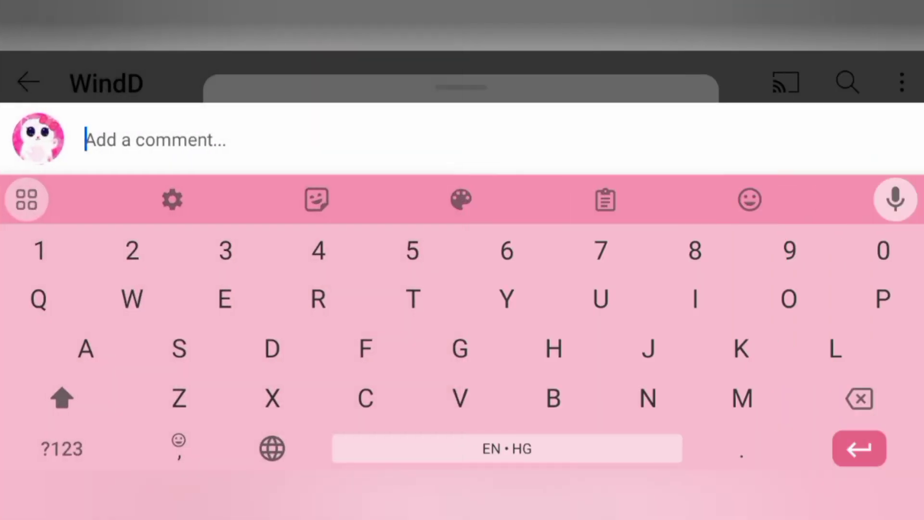
{"action": "type", "text": "In this video, I'll sh"}
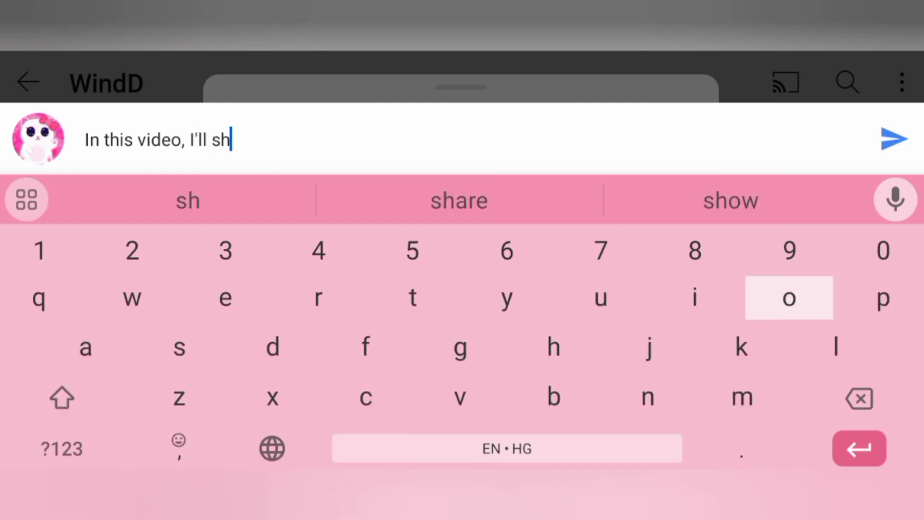
{"action": "type", "text": "ow you 6 ways to type a flag in t"}
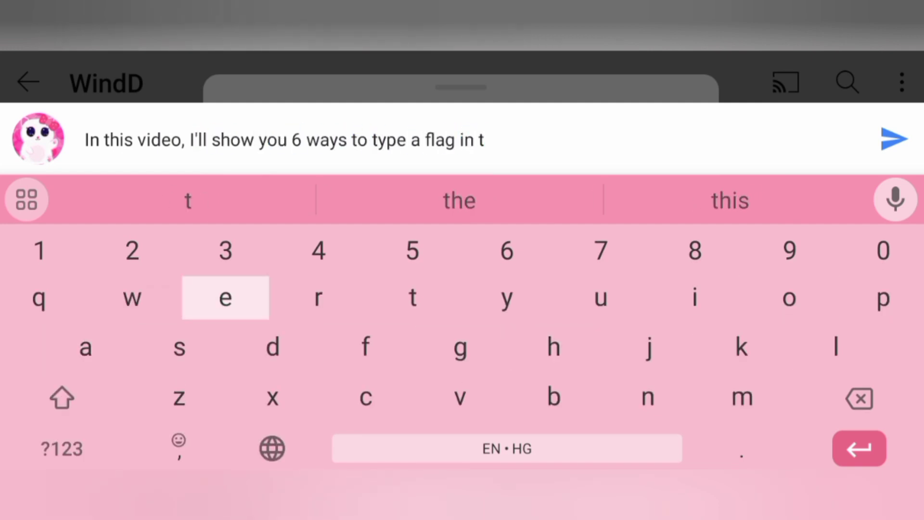
{"action": "type", "text": "ext using keyboard symbols, emojis an"}
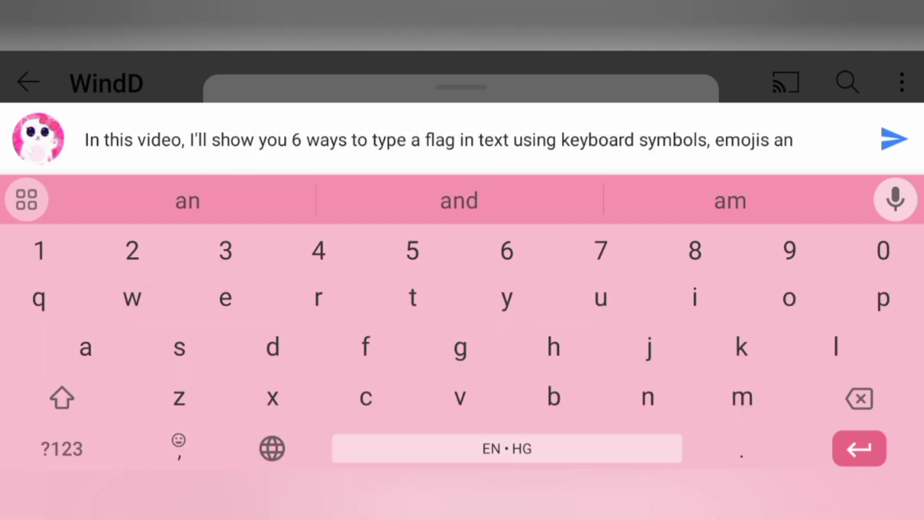
{"action": "type", "text": "d alphabets."}
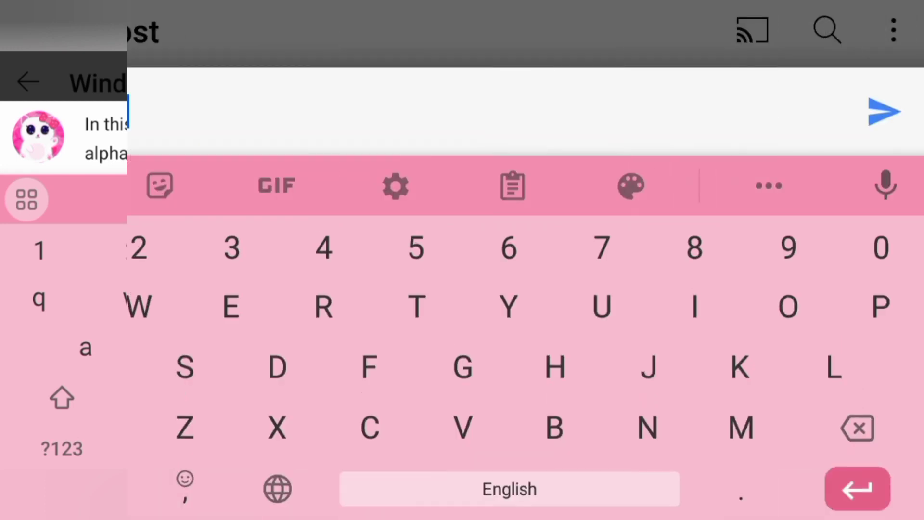
{"action": "type", "text": "..........................."}
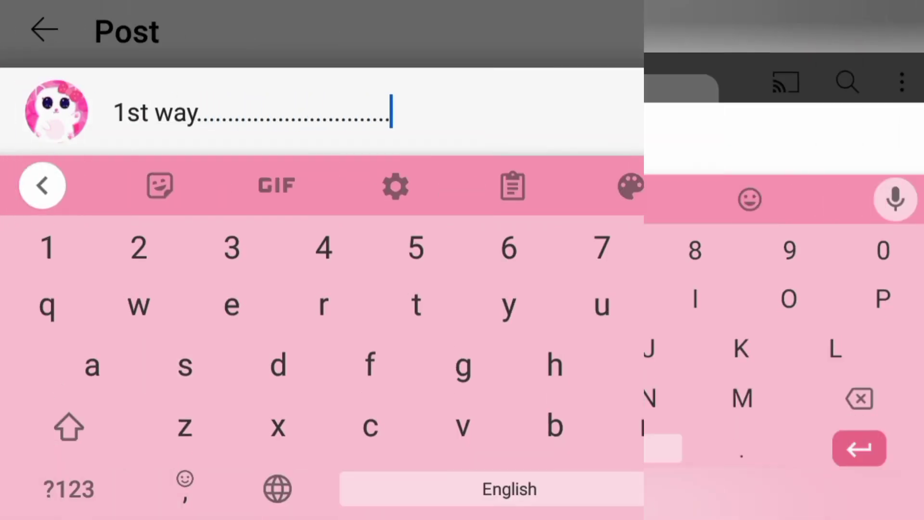
Step: Compose the first flag: a '|' pole topped with the India flag emoji, then a new line
{"action": "left_click", "coordinate": [62, 386]}
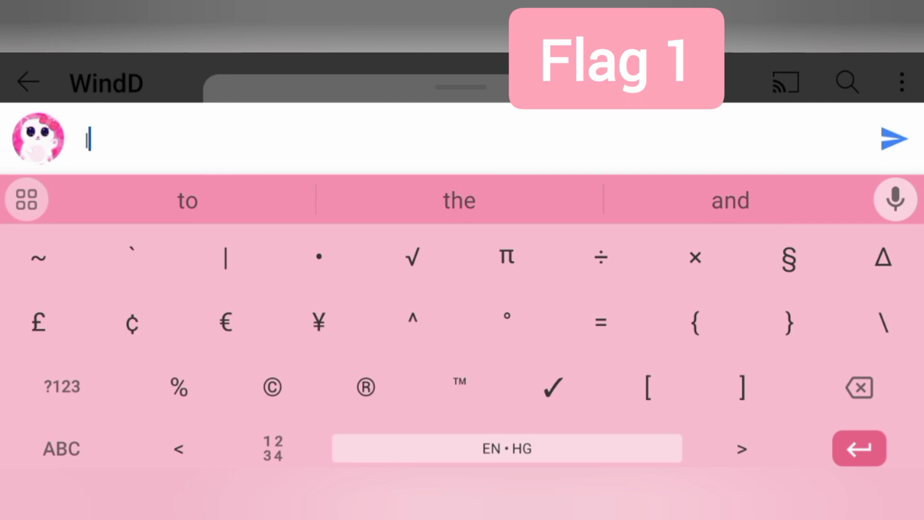
{"action": "left_click", "coordinate": [62, 448]}
{"action": "left_click", "coordinate": [180, 444]}
{"action": "left_click", "coordinate": [49, 283]}
{"action": "left_click", "coordinate": [58, 453]}
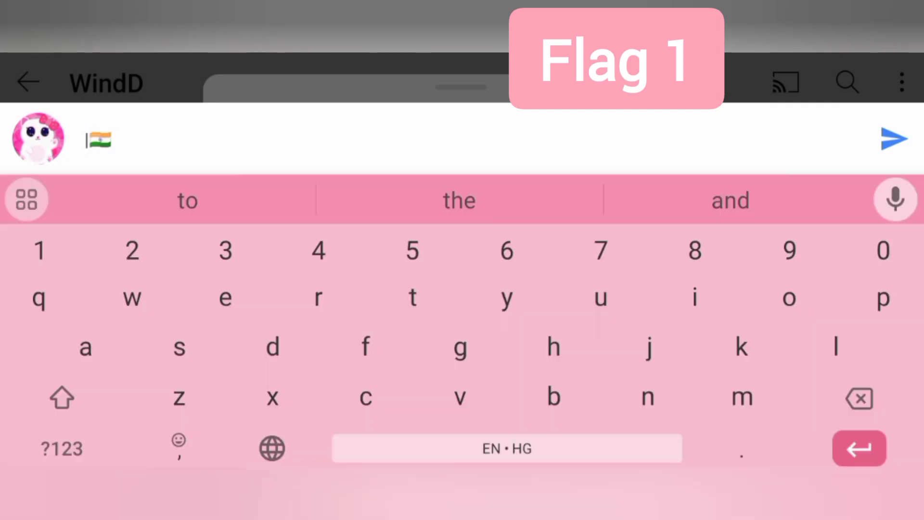
{"action": "left_click", "coordinate": [858, 447]}
Step: Add the lower '|' pole line, post the Flag 1 comment and like it
{"action": "left_click", "coordinate": [45, 448]}
{"action": "left_click", "coordinate": [62, 386]}
{"action": "left_click", "coordinate": [62, 448]}
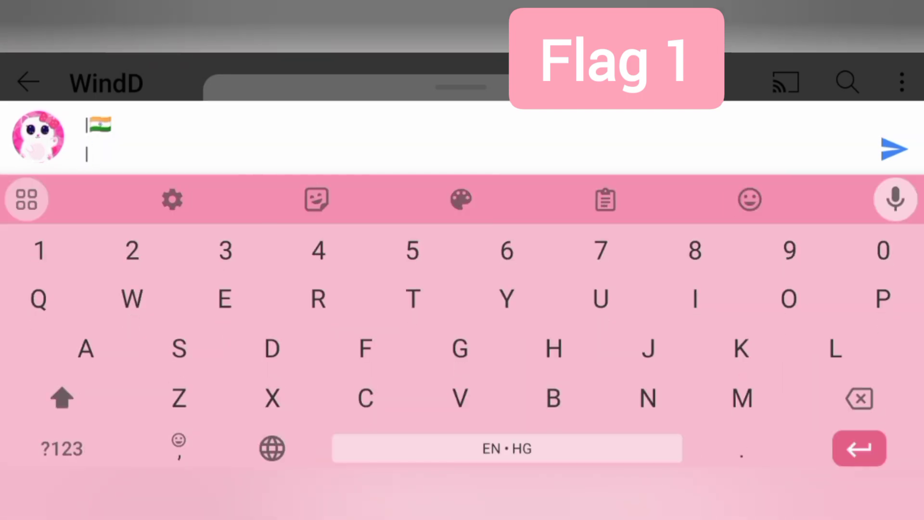
{"action": "left_click", "coordinate": [894, 149]}
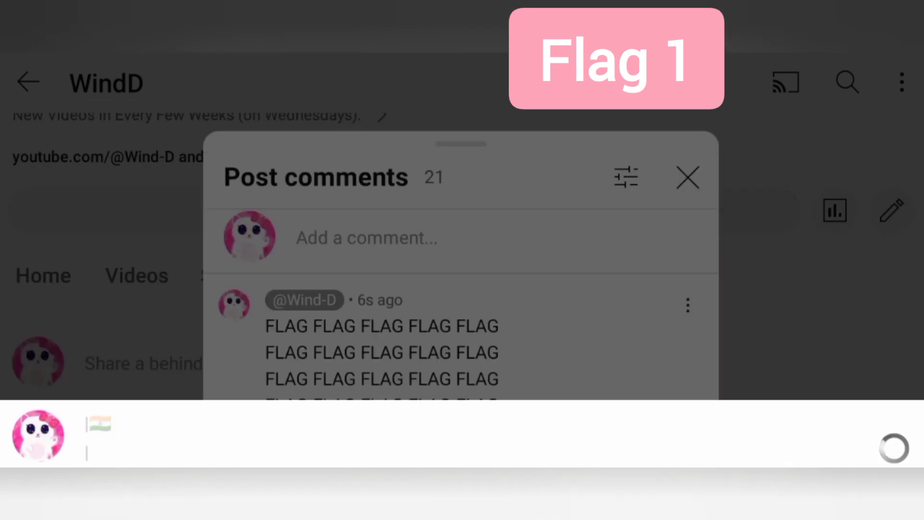
{"action": "left_click", "coordinate": [275, 394]}
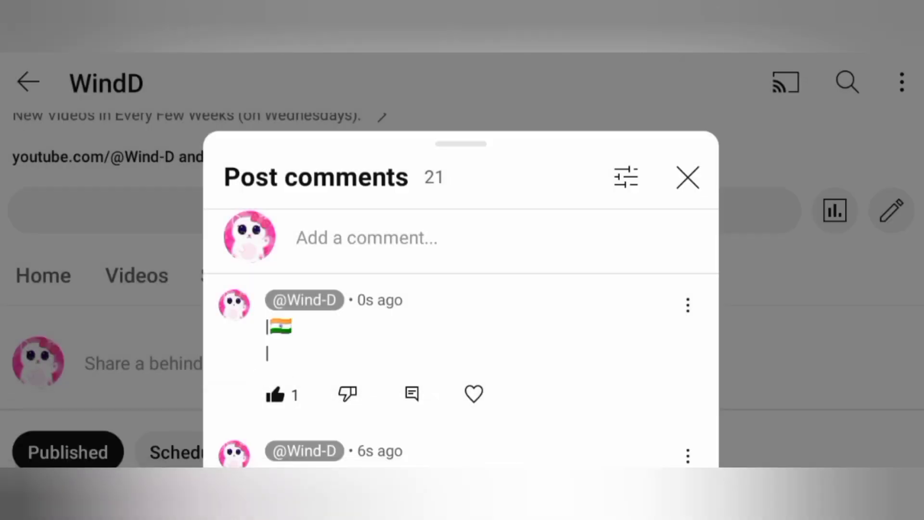
Step: Start the '2nd way' comment with two '|~~~~~' tilde-wave rows of the flag
{"action": "left_click", "coordinate": [368, 237]}
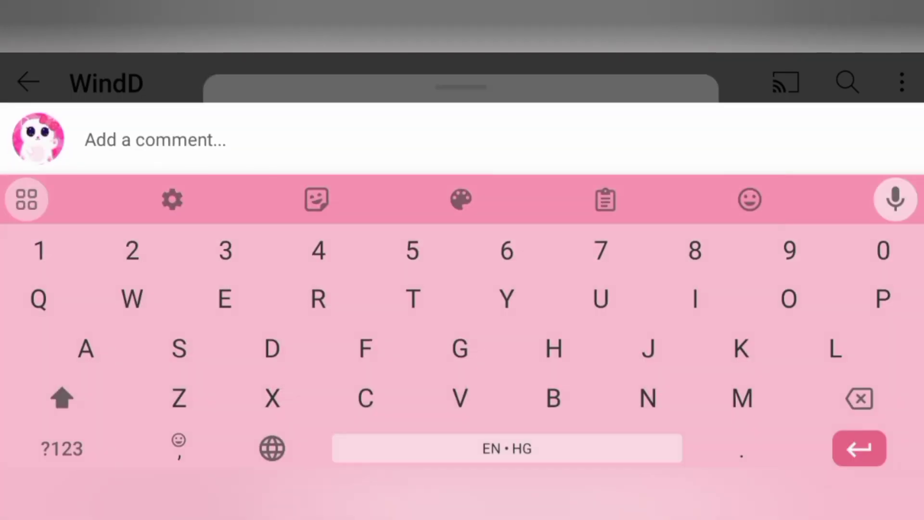
{"action": "type", "text": "2nd way................"}
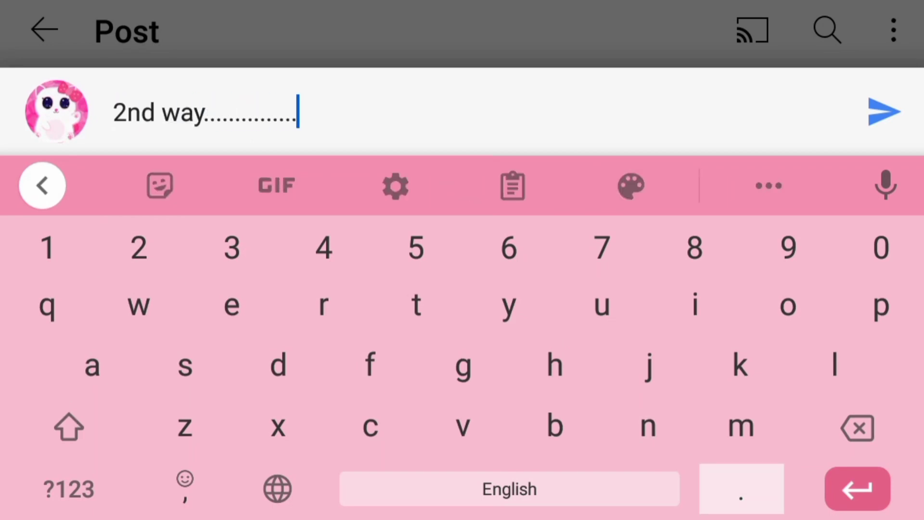
{"action": "type", "text": "............"}
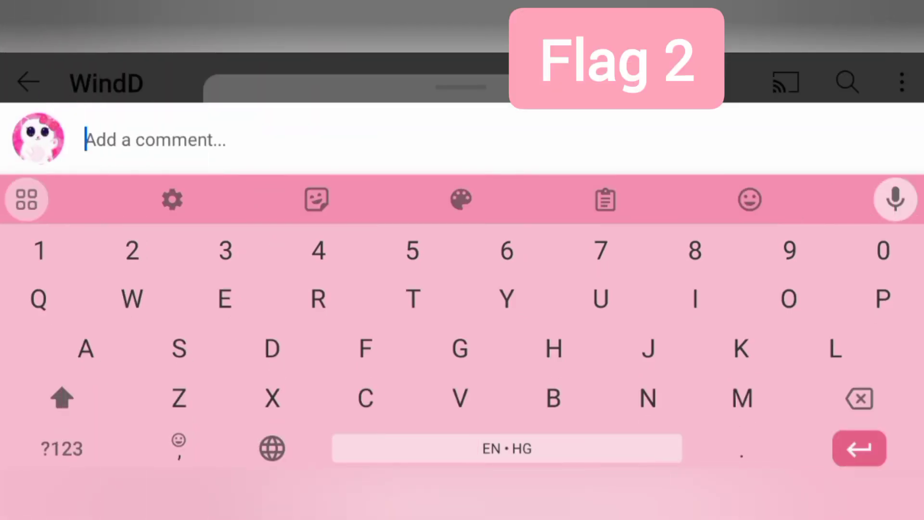
{"action": "left_click", "coordinate": [61, 448]}
{"action": "left_click", "coordinate": [61, 387]}
{"action": "type", "text": "|~~~~~"}
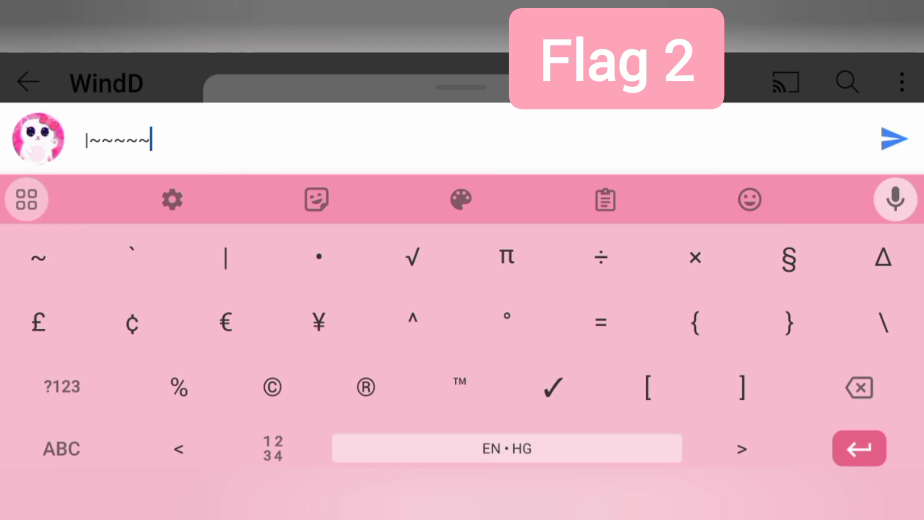
{"action": "key", "text": "Return"}
{"action": "left_click", "coordinate": [60, 446]}
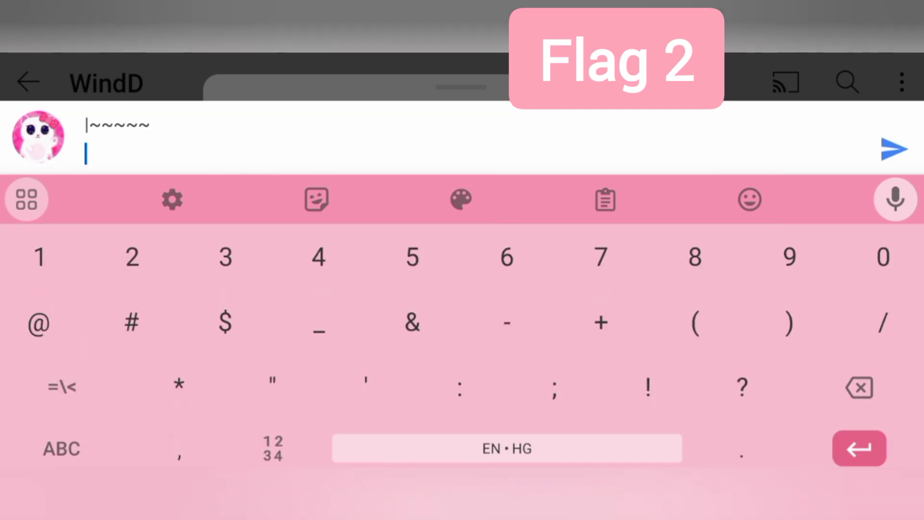
{"action": "left_click", "coordinate": [62, 386]}
{"action": "type", "text": "|~~~~~"}
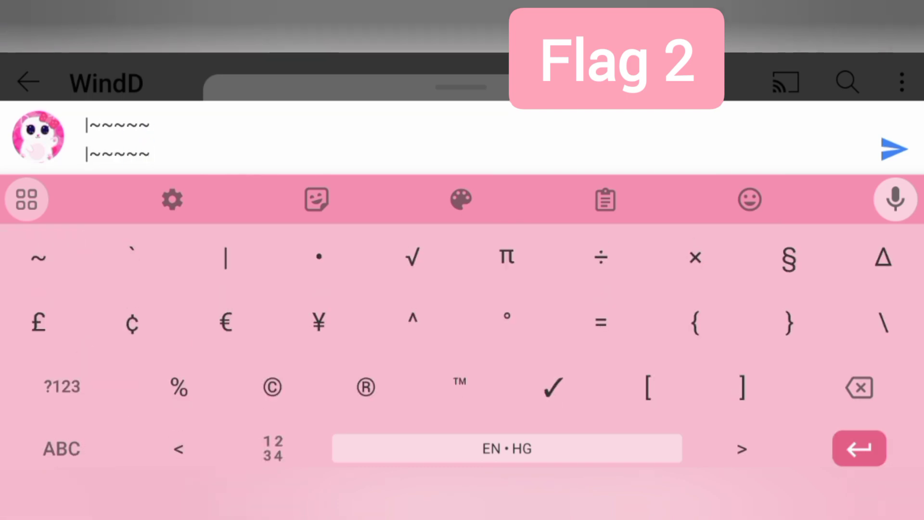
{"action": "key", "text": "Return"}
Step: Add two '|' pole-only lines beneath and post the tilde flag comment
{"action": "left_click", "coordinate": [62, 448]}
{"action": "left_click", "coordinate": [61, 387]}
{"action": "type", "text": "|"}
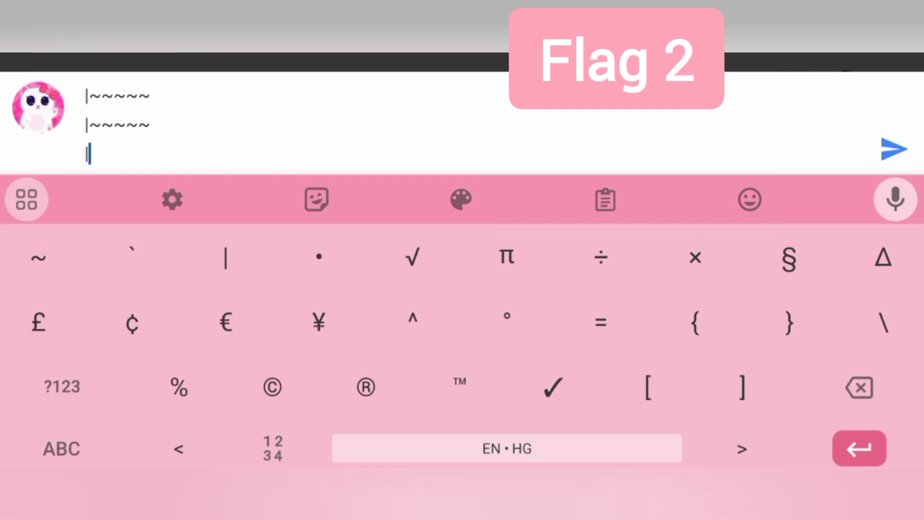
{"action": "key", "text": "Return"}
{"action": "left_click", "coordinate": [62, 449]}
{"action": "left_click", "coordinate": [61, 386]}
{"action": "type", "text": "|"}
{"action": "left_click", "coordinate": [62, 448]}
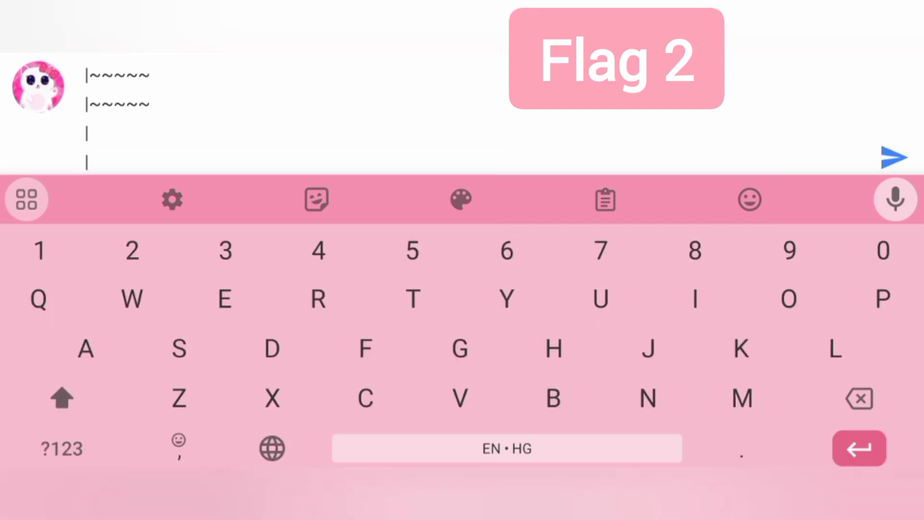
{"action": "left_click", "coordinate": [894, 156]}
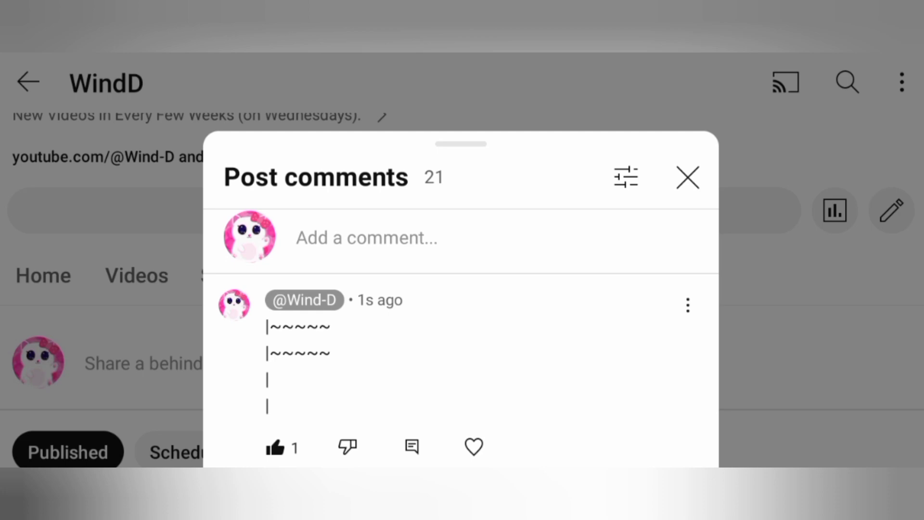
Step: Start the third comment with two '|::::::::::' dotted rows of the flag
{"action": "left_click", "coordinate": [367, 237]}
{"action": "type", "text": "3"}
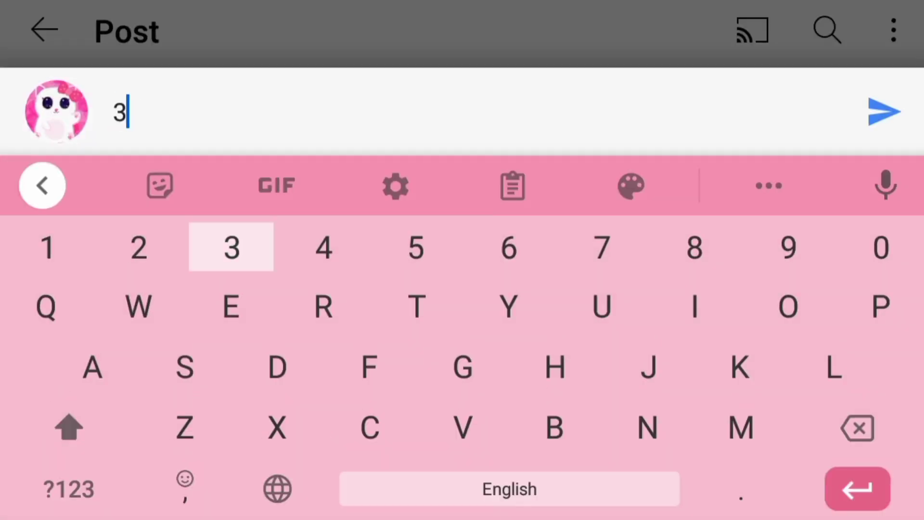
{"action": "type", "text": "rd way............................."}
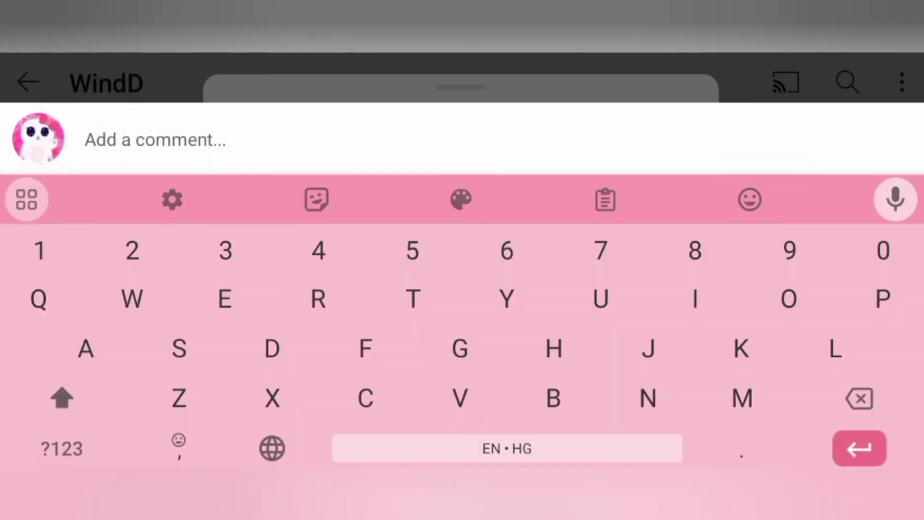
{"action": "left_click", "coordinate": [61, 449]}
{"action": "left_click", "coordinate": [61, 386]}
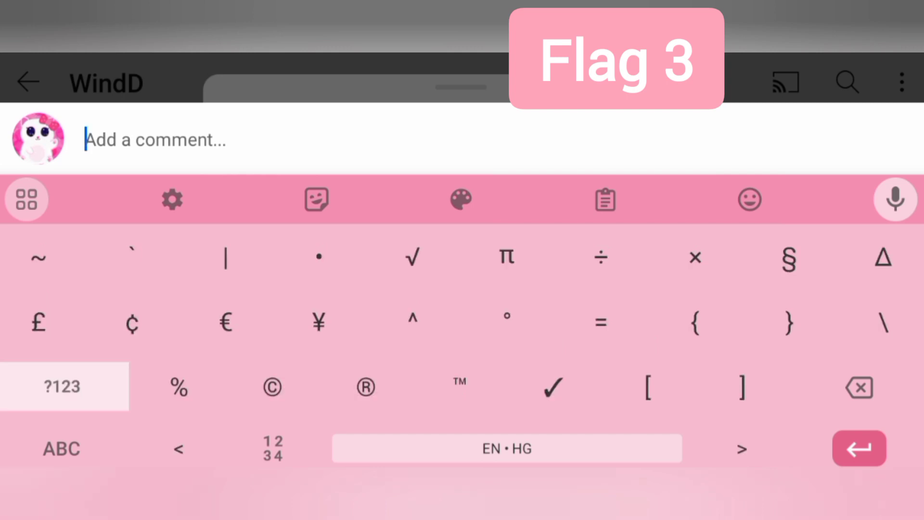
{"action": "type", "text": "|"}
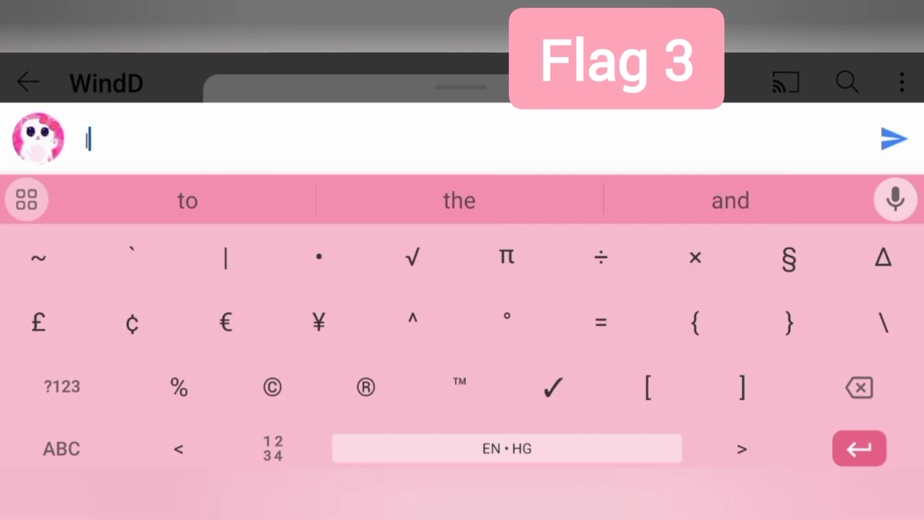
{"action": "left_click", "coordinate": [61, 387]}
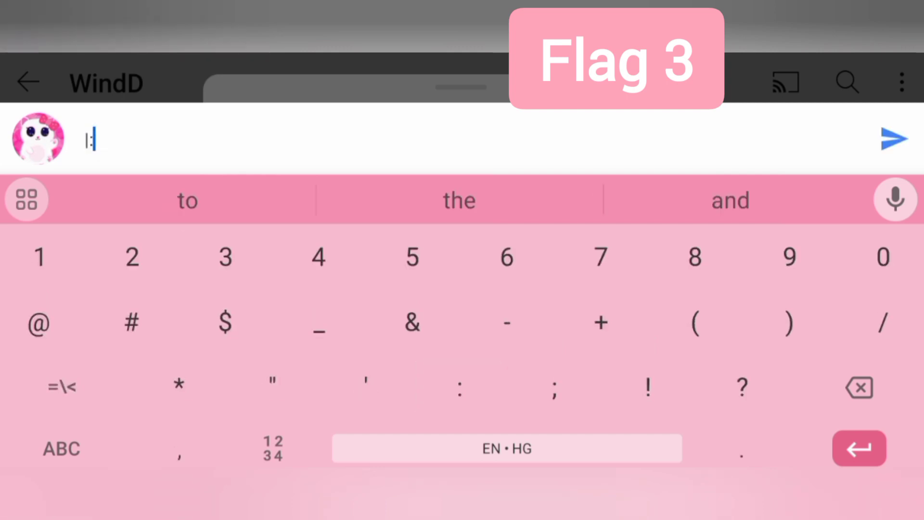
{"action": "type", "text": ":::::::::::::::"}
{"action": "key", "text": "Return"}
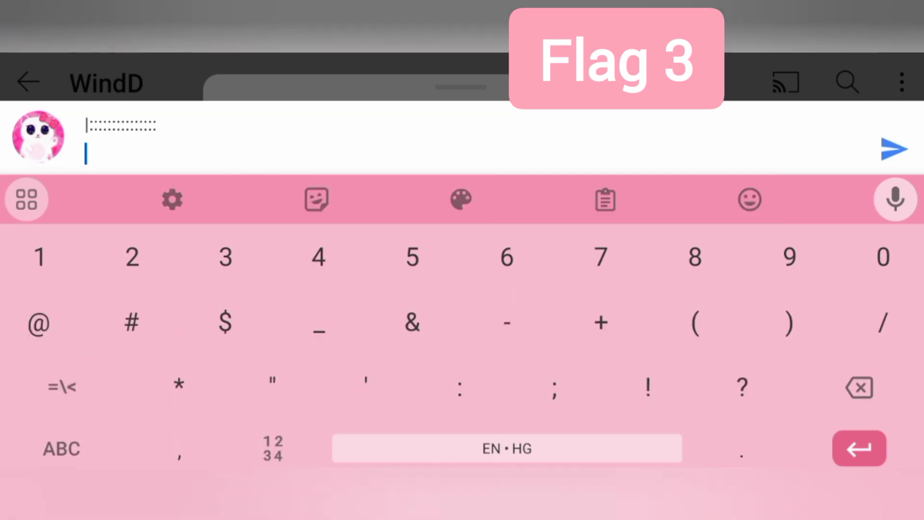
{"action": "left_click", "coordinate": [61, 387]}
{"action": "type", "text": "|::::"}
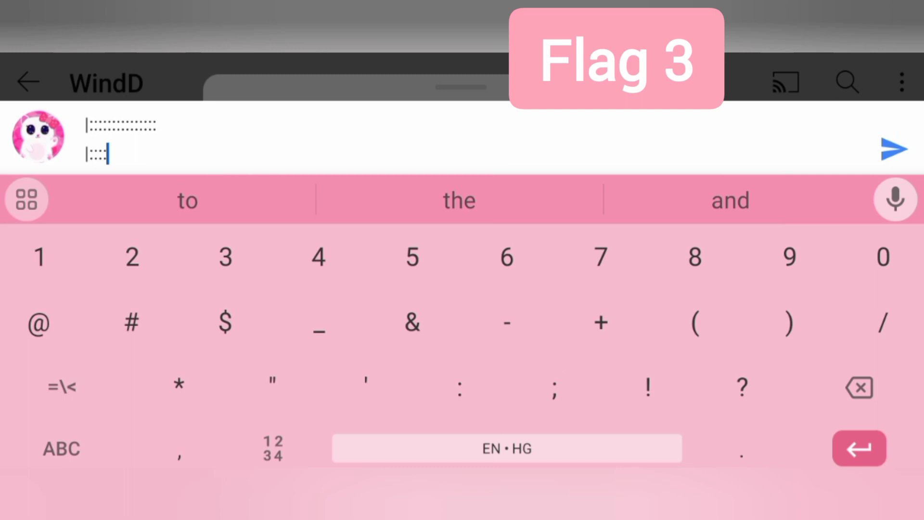
{"action": "type", "text": "::::::"}
{"action": "key", "text": "Return"}
Step: Add two '|' pole lines below and post the third flag comment
{"action": "left_click", "coordinate": [61, 449]}
{"action": "left_click", "coordinate": [61, 386]}
{"action": "type", "text": "|"}
{"action": "key", "text": "Return"}
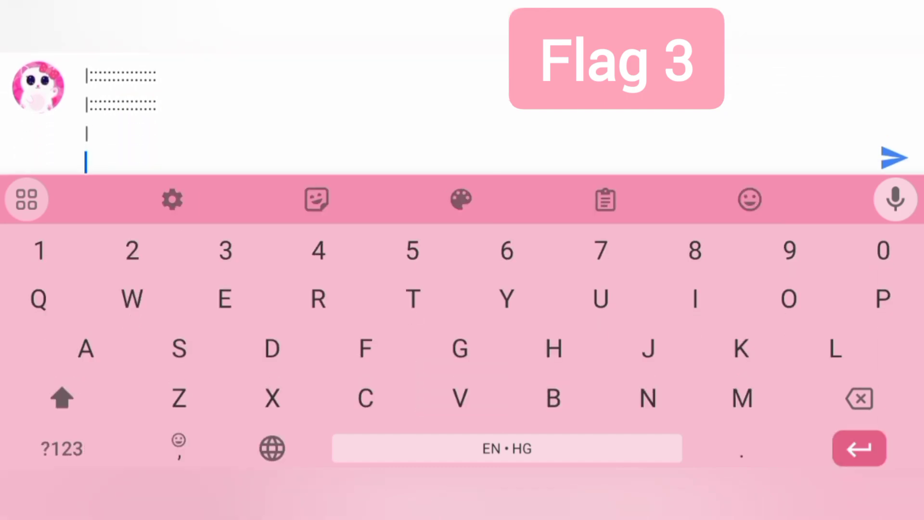
{"action": "left_click", "coordinate": [61, 449]}
{"action": "left_click", "coordinate": [61, 387]}
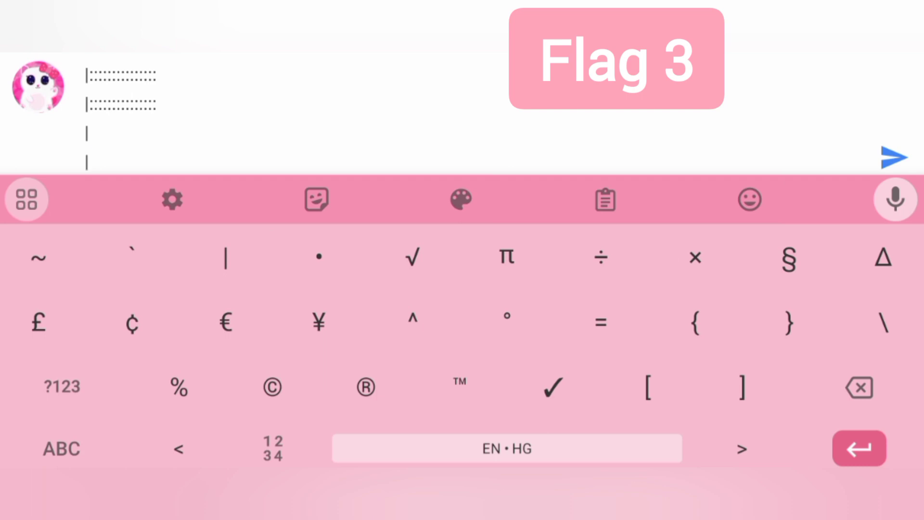
{"action": "left_click", "coordinate": [61, 448]}
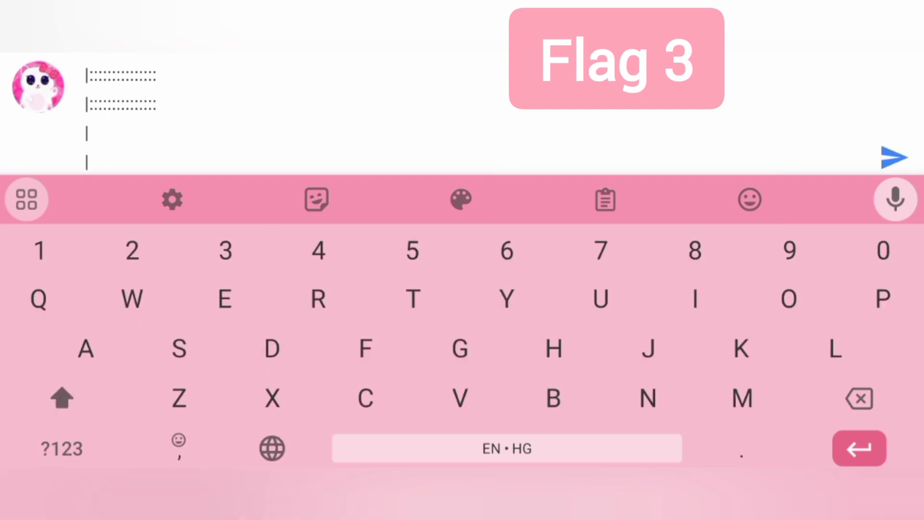
{"action": "left_click", "coordinate": [894, 157]}
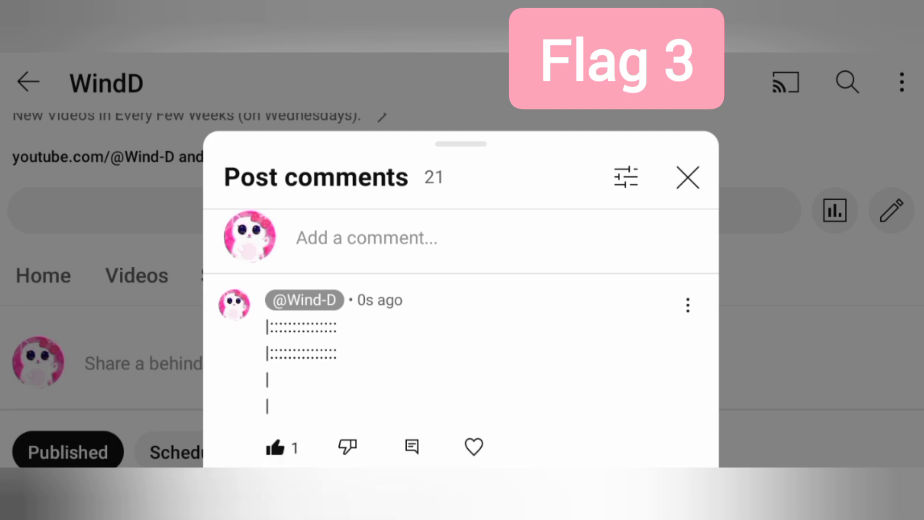
Step: Start the fourth comment with the first two bar-and-quote-mark rows of the flag
{"action": "left_click", "coordinate": [367, 238]}
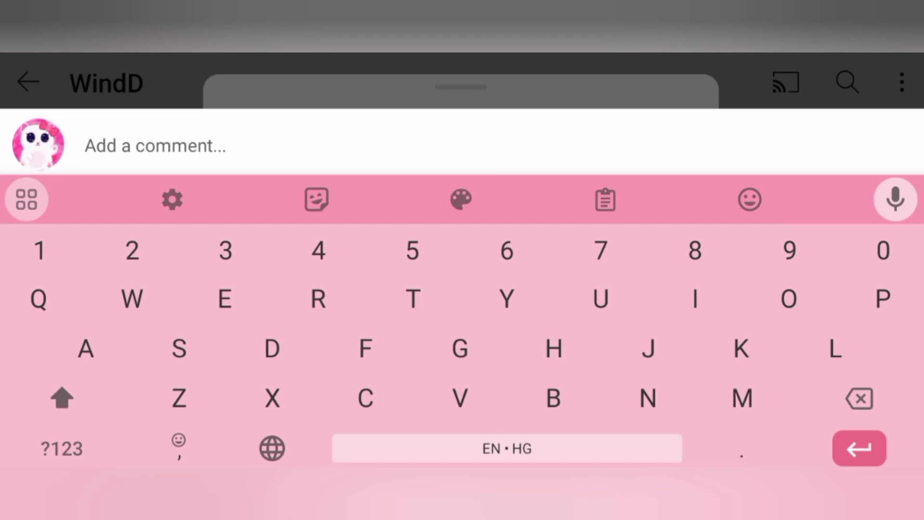
{"action": "type", "text": "4th way............."}
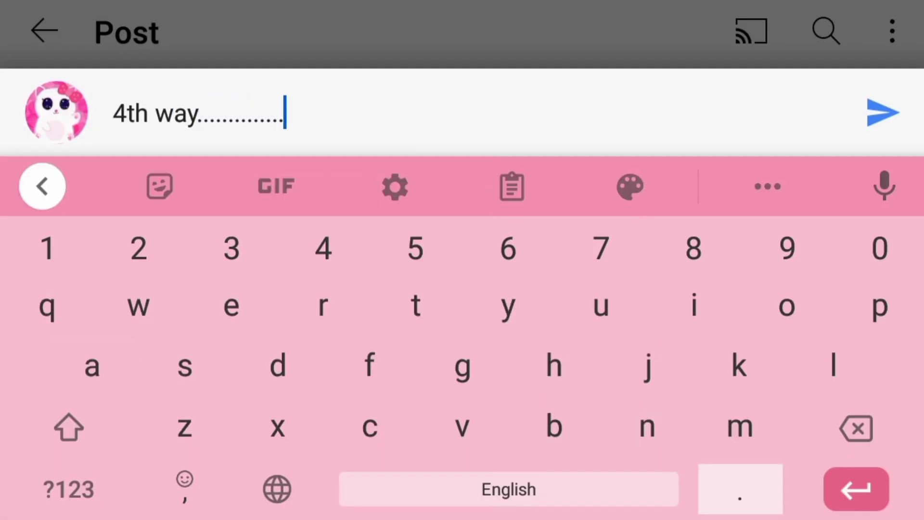
{"action": "type", "text": ".................."}
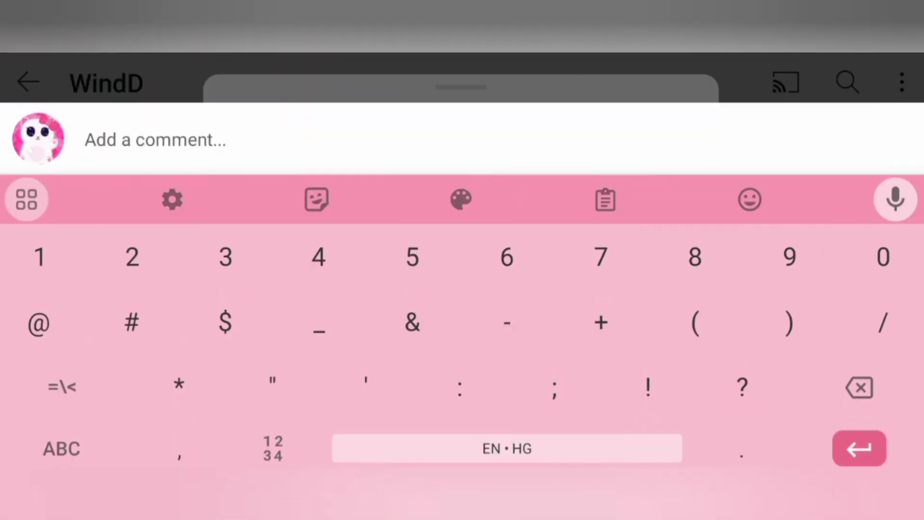
{"action": "left_click", "coordinate": [62, 386]}
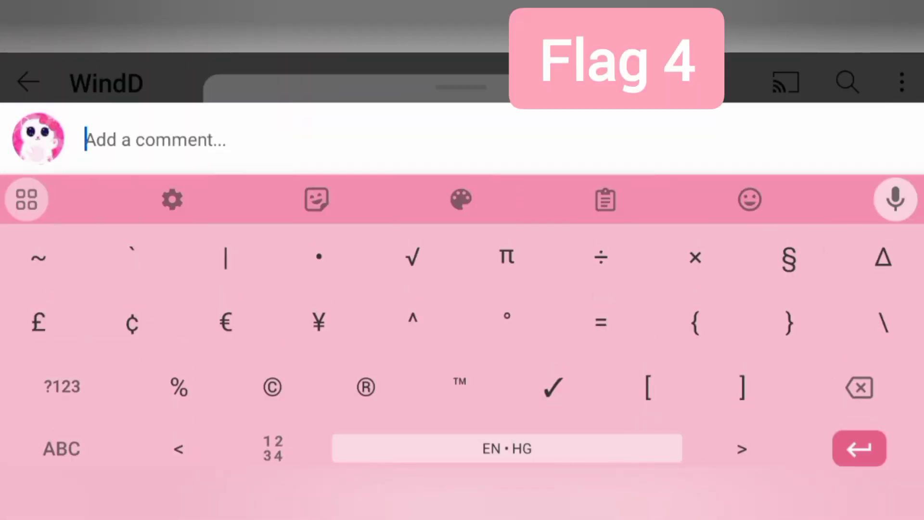
{"action": "type", "text": "|"}
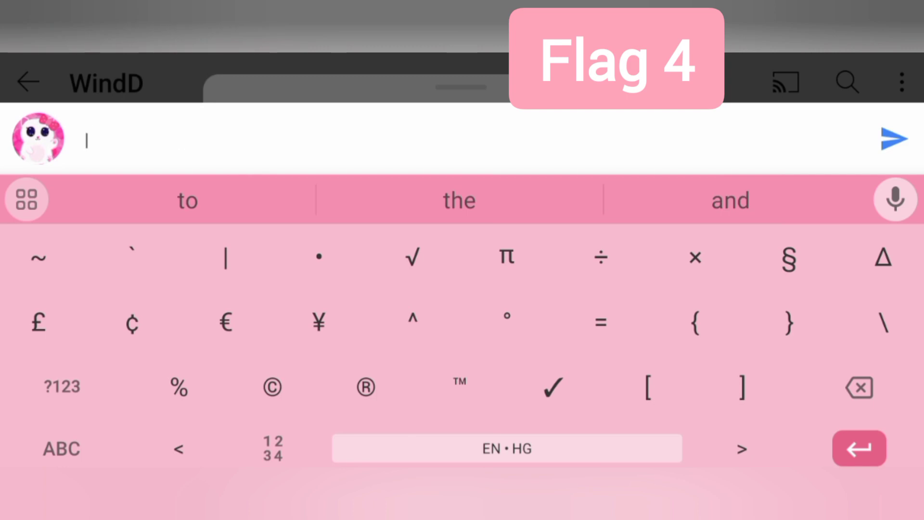
{"action": "left_click", "coordinate": [62, 387]}
{"action": "type", "text": "\"\""}
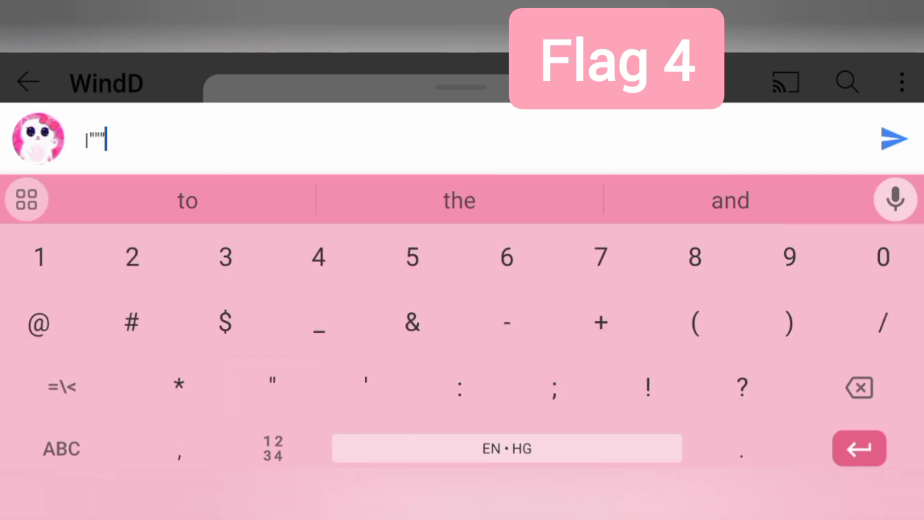
{"action": "type", "text": "\"\"\"\"\"\"\"\""}
{"action": "key", "text": "Return"}
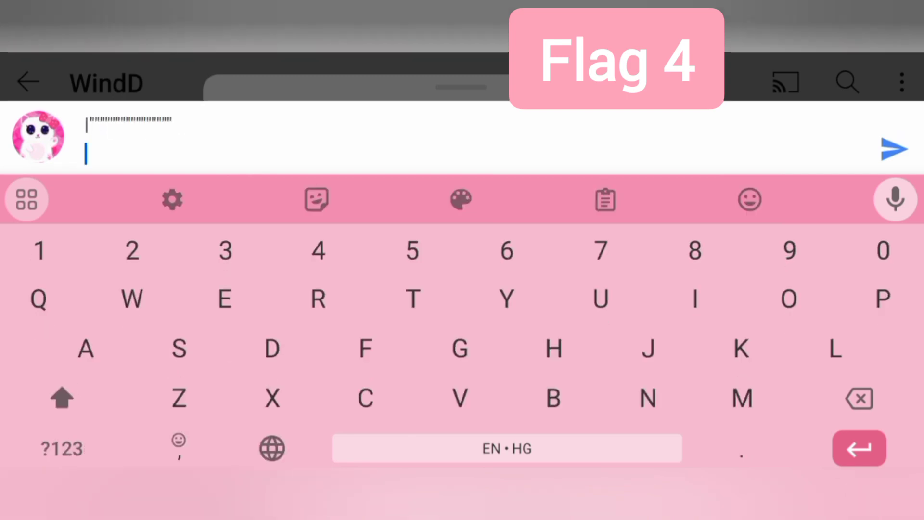
{"action": "left_click", "coordinate": [42, 448]}
{"action": "left_click", "coordinate": [63, 386]}
{"action": "type", "text": "|\"\""}
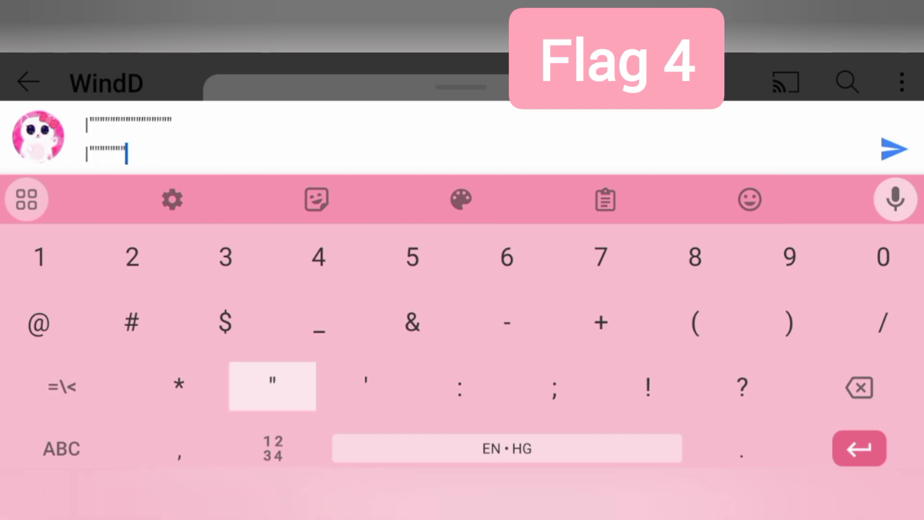
{"action": "type", "text": "\"\"\"\"\""}
{"action": "key", "text": "Return"}
Step: Add the third quote row and the '|' pole lines beneath the flag
{"action": "left_click", "coordinate": [62, 449]}
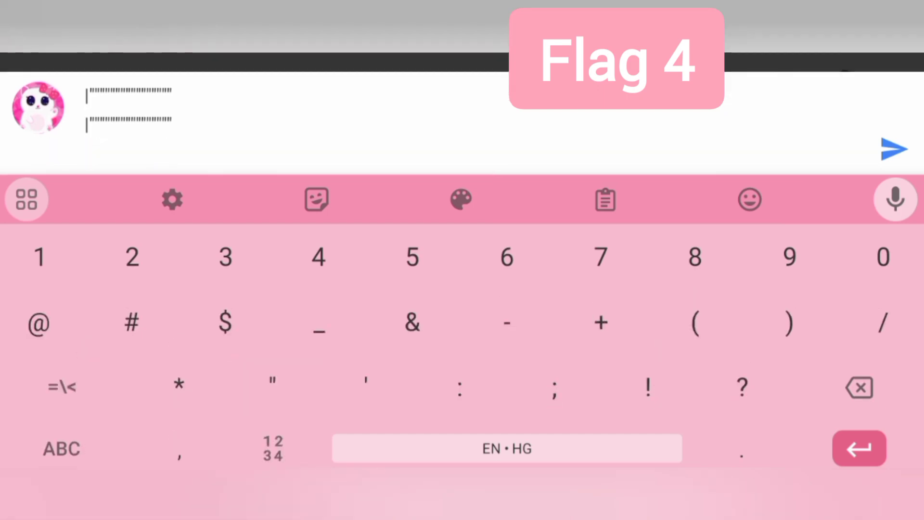
{"action": "left_click", "coordinate": [62, 386]}
{"action": "left_click", "coordinate": [62, 387]}
{"action": "type", "text": "\""}
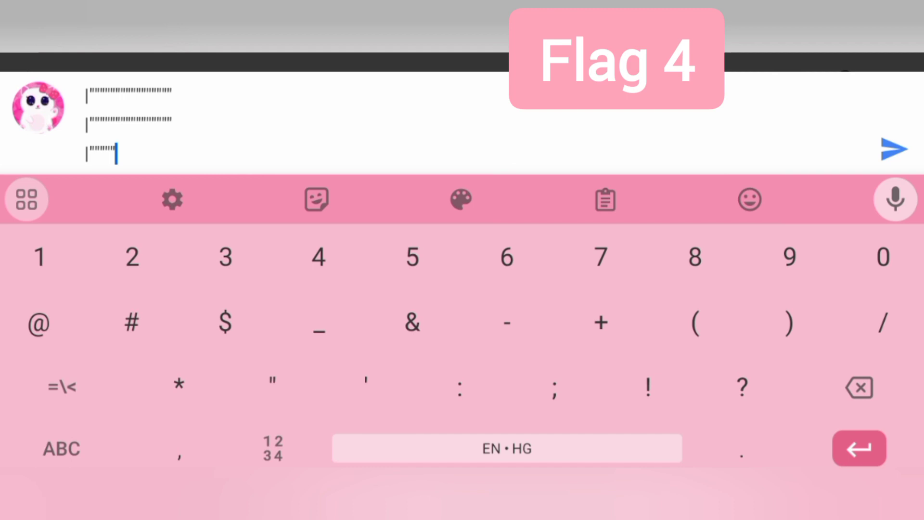
{"action": "left_click", "coordinate": [860, 388]}
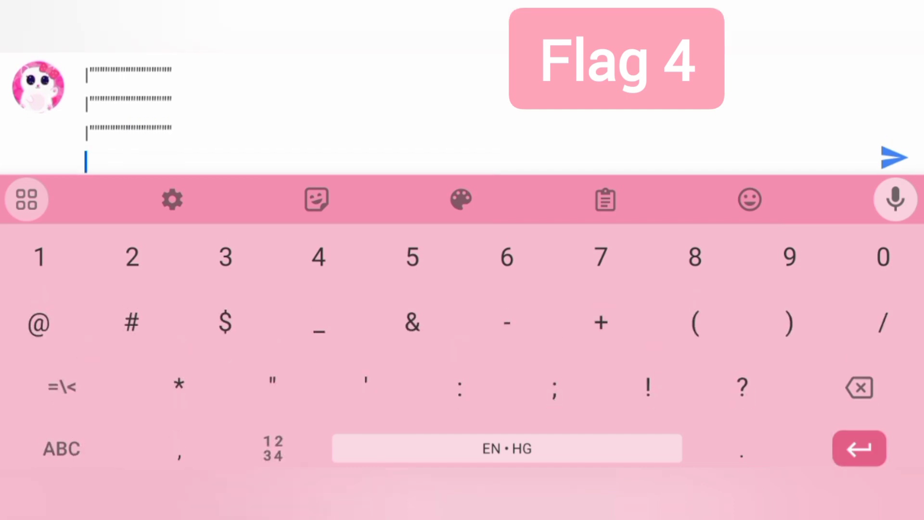
{"action": "left_click", "coordinate": [62, 386]}
{"action": "left_click", "coordinate": [62, 448]}
{"action": "left_click", "coordinate": [62, 387]}
{"action": "left_click", "coordinate": [860, 448]}
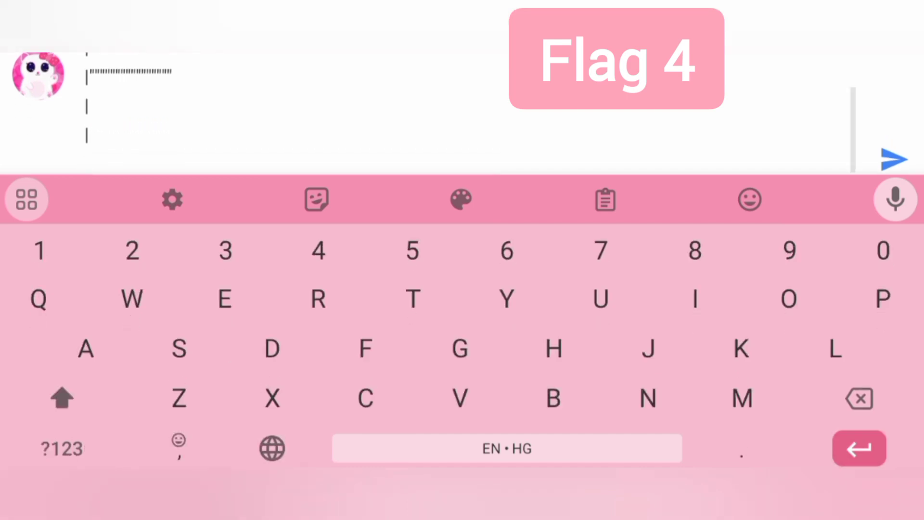
Step: Post the fourth flag comment and expand it with Read more
{"action": "left_click", "coordinate": [894, 159]}
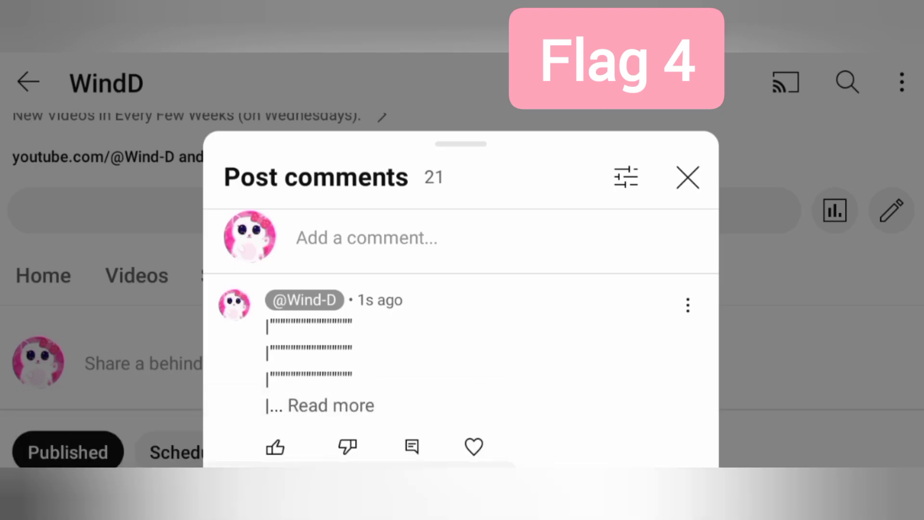
{"action": "left_click", "coordinate": [331, 402]}
{"action": "scroll", "coordinate": [462, 339], "scroll_direction": "down", "scroll_amount": 1}
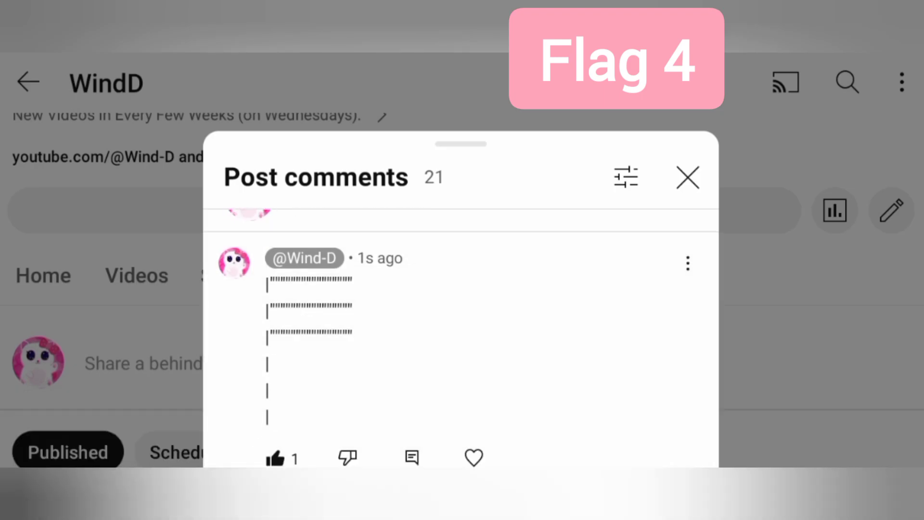
{"action": "scroll", "coordinate": [461, 340], "scroll_direction": "up", "scroll_amount": 1}
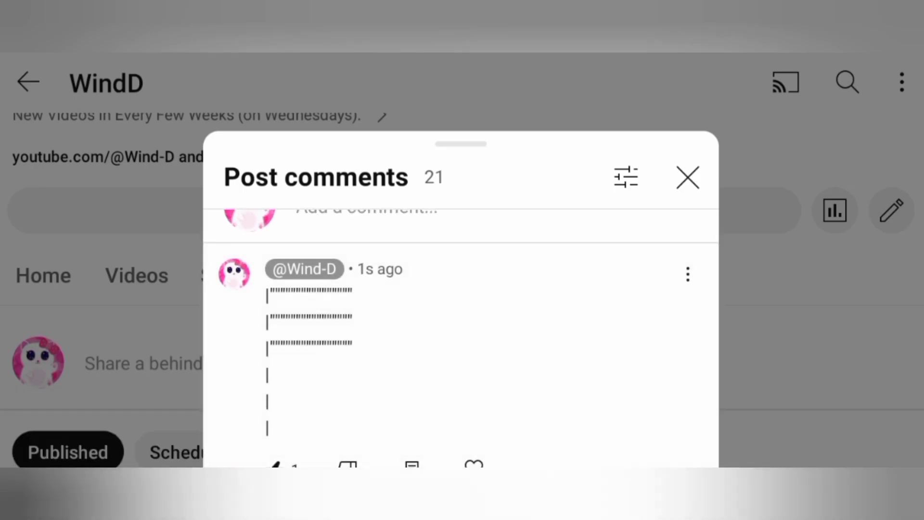
Step: Write the fifth flag's boxed quote-and-comma rows, each closed with a '|' pole
{"action": "left_click", "coordinate": [367, 208]}
{"action": "type", "text": "5th way"}
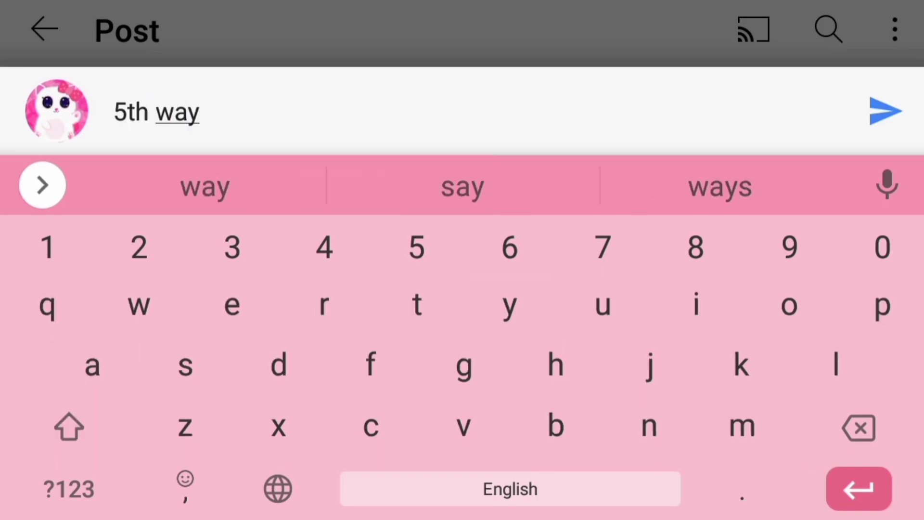
{"action": "type", "text": "......................"}
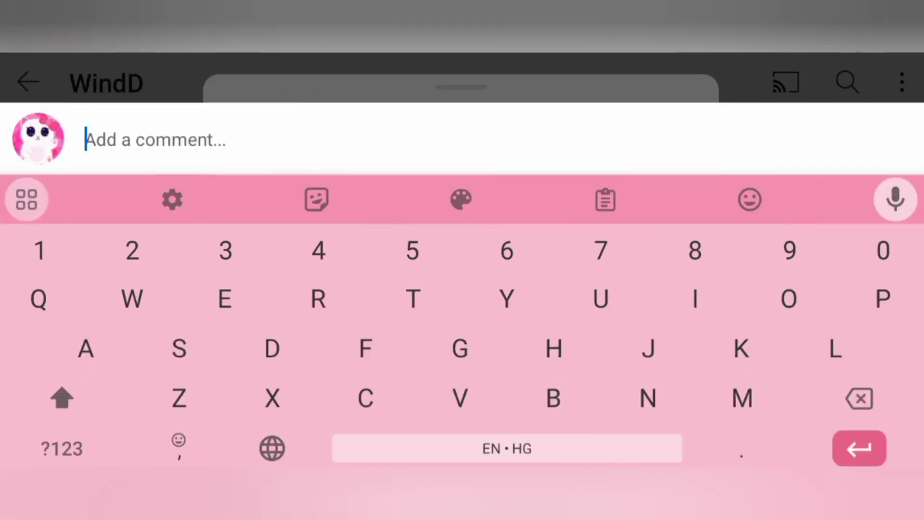
{"action": "left_click", "coordinate": [62, 448]}
{"action": "left_click", "coordinate": [62, 386]}
{"action": "type", "text": "|"}
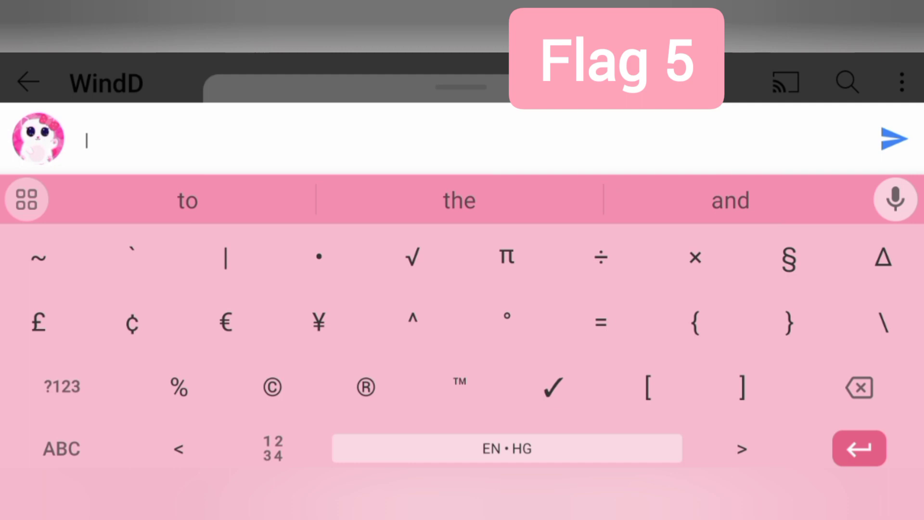
{"action": "left_click", "coordinate": [63, 386]}
{"action": "type", "text": "\"\"\"\"\"\"\"\"\"\"\""}
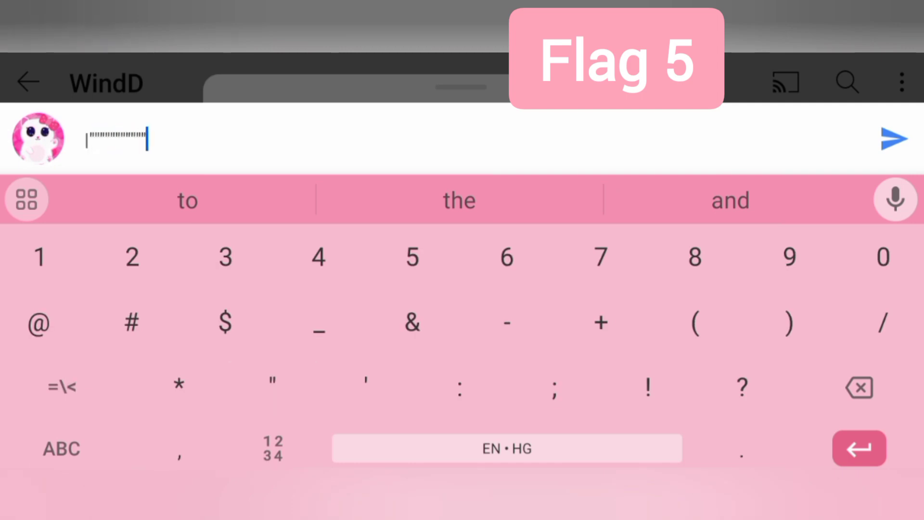
{"action": "type", "text": "|"}
{"action": "key", "text": "Return"}
{"action": "left_click", "coordinate": [62, 448]}
{"action": "left_click", "coordinate": [62, 386]}
{"action": "type", "text": "|"}
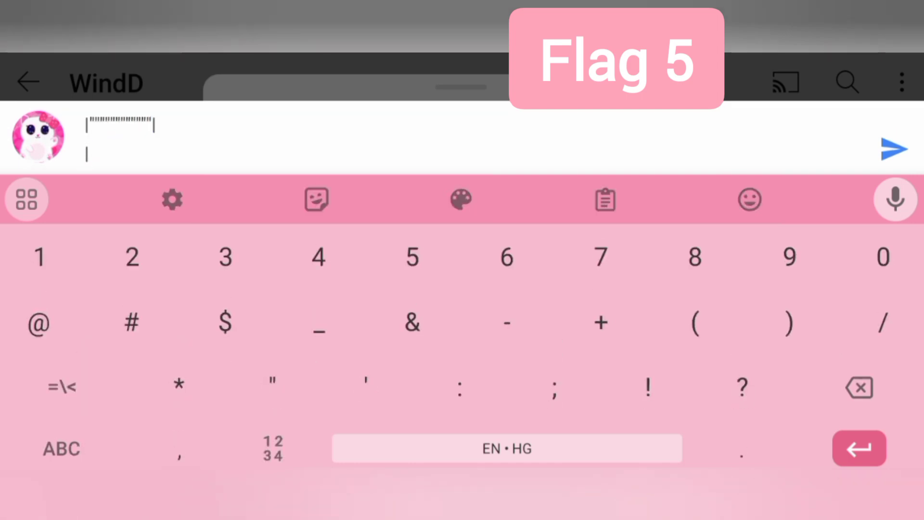
{"action": "type", "text": ",,,,,,,,,,,,,,,,"}
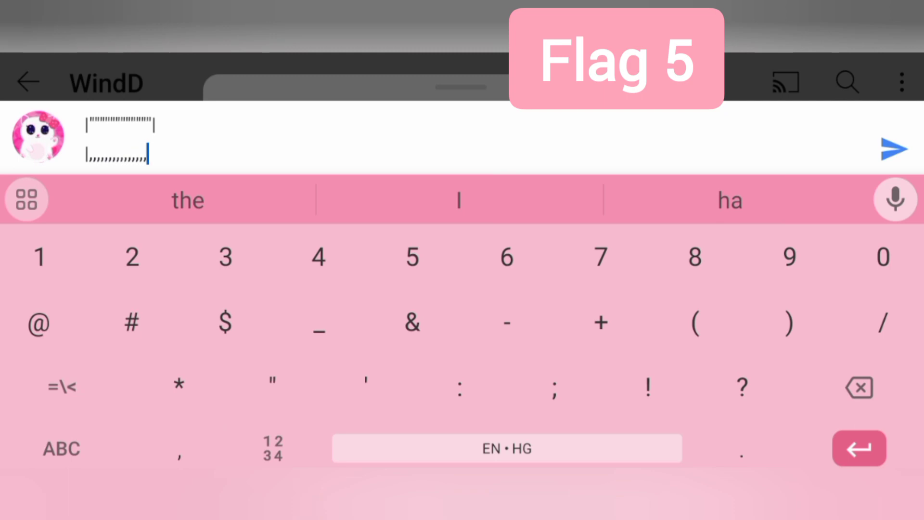
{"action": "left_click", "coordinate": [62, 387]}
{"action": "type", "text": "|"}
Step: Add two pole lines, post the fifth flag comment and start a new one for the 6th way
{"action": "key", "text": "Return"}
{"action": "type", "text": "|"}
{"action": "key", "text": "Return"}
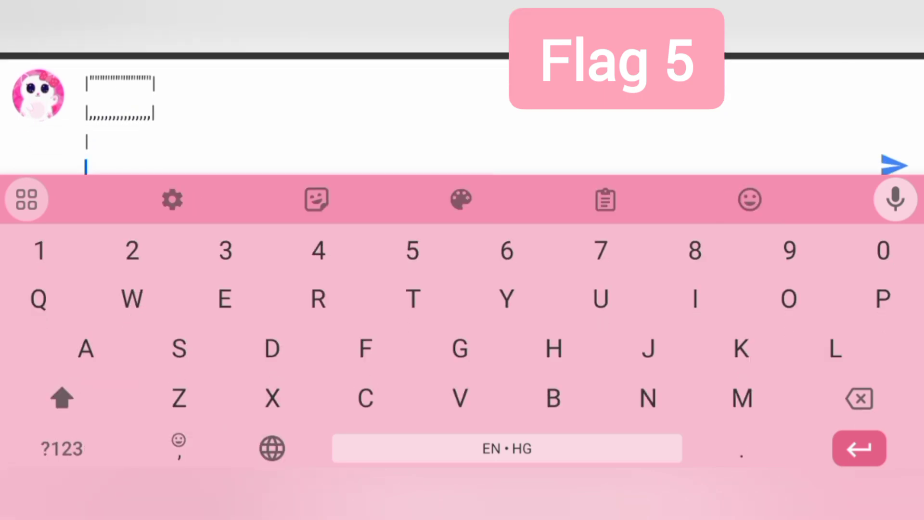
{"action": "type", "text": "|"}
{"action": "left_click", "coordinate": [894, 434]}
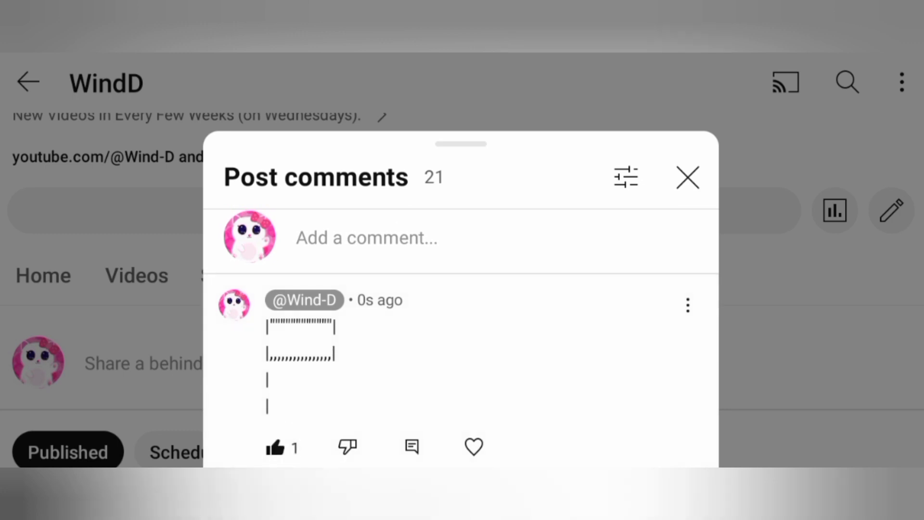
{"action": "left_click", "coordinate": [368, 237]}
{"action": "type", "text": "6th "}
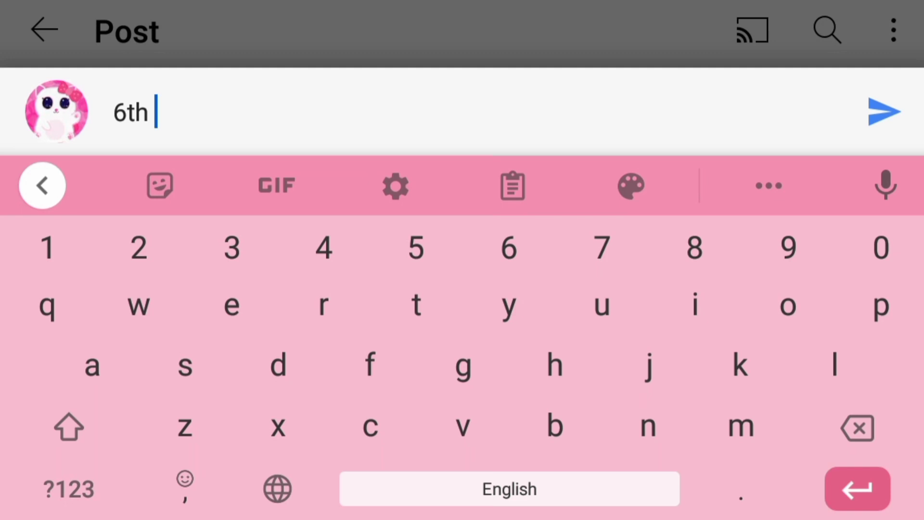
{"action": "type", "text": "way...................."}
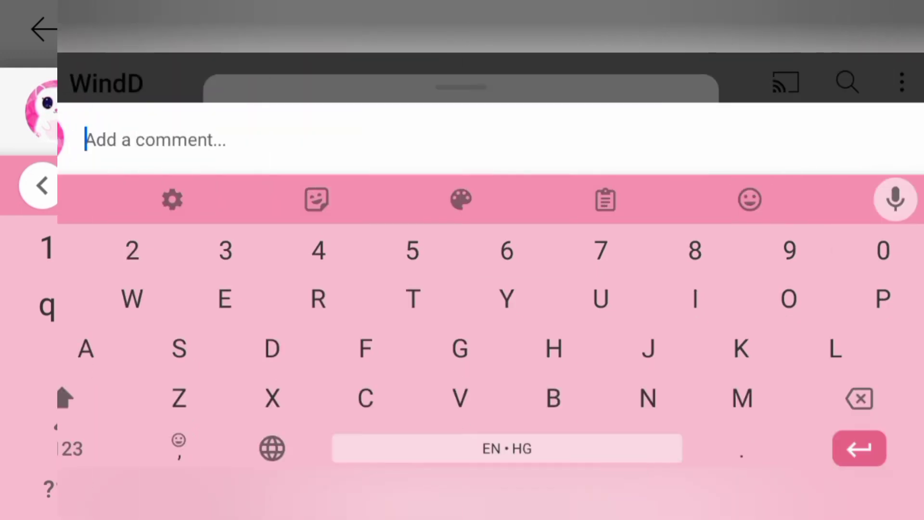
{"action": "type", "text": "AG F"}
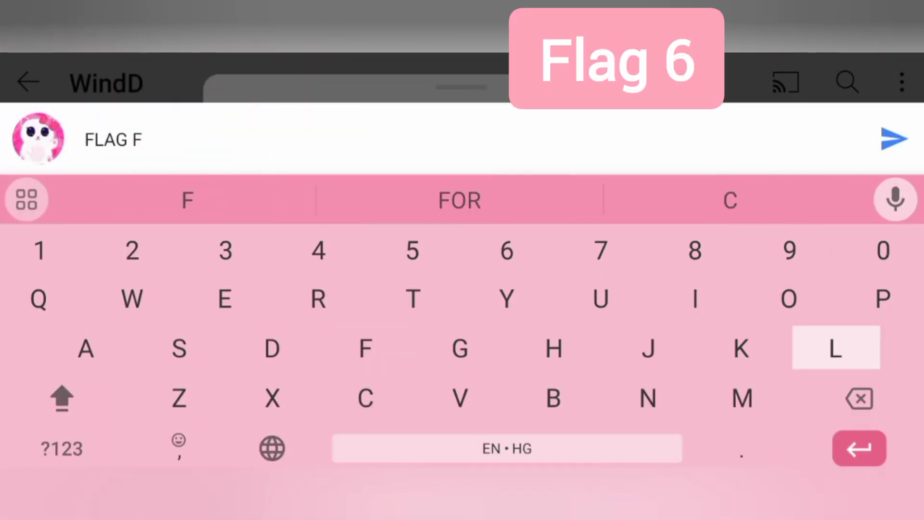
{"action": "type", "text": "LAG FLAG"}
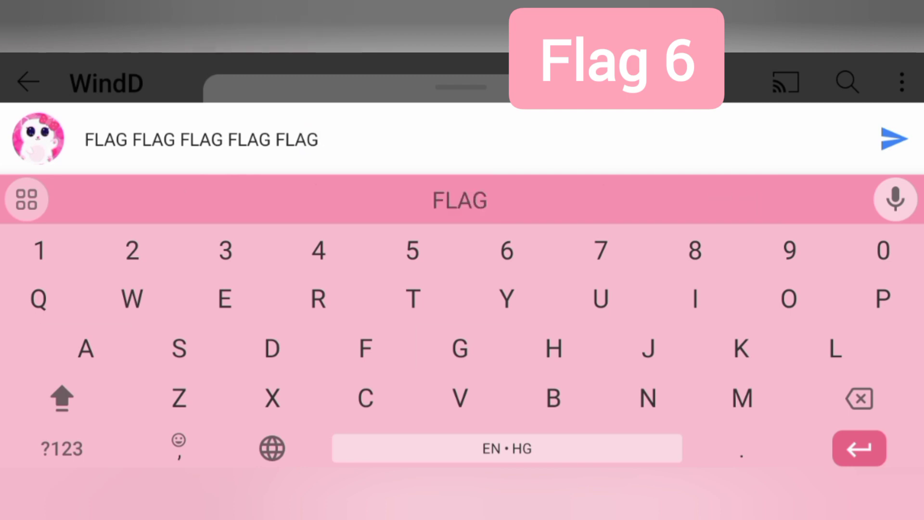
{"action": "type", "text": " FL"}
{"action": "type", "text": "LAG"}
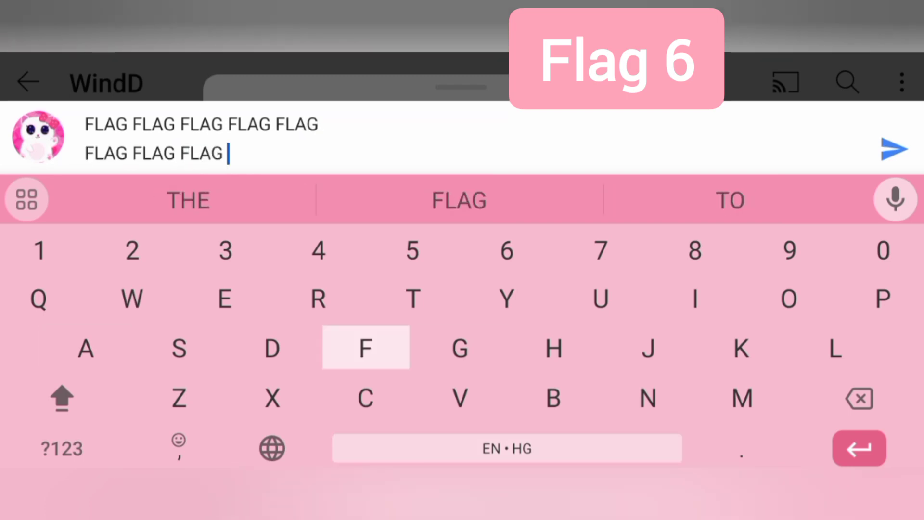
{"action": "type", "text": " FLAG FLAG FLAG FLAG"}
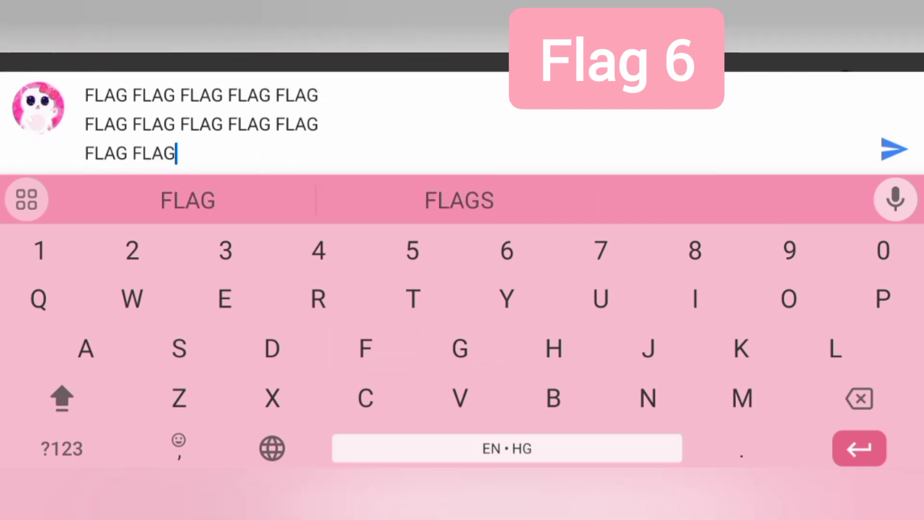
{"action": "type", "text": " FLAG FLA"}
{"action": "type", "text": "G FLAG F"}
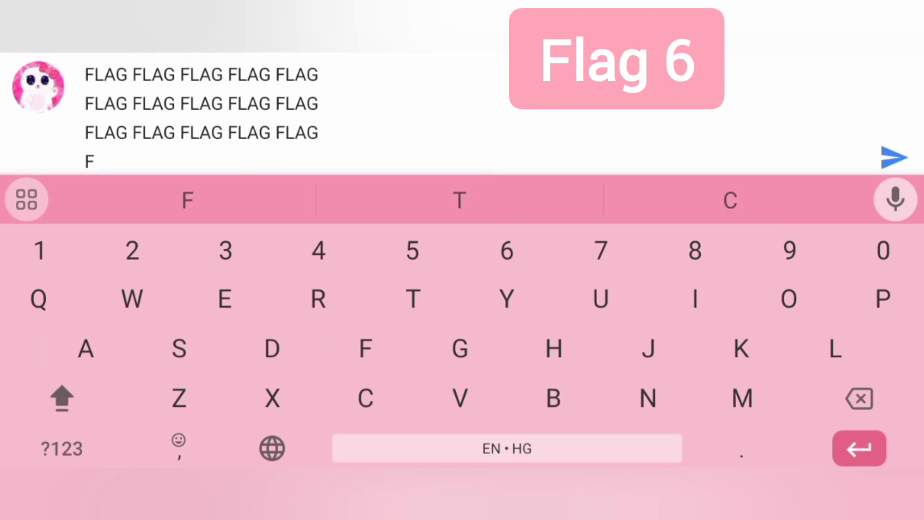
{"action": "type", "text": "LAG FLA"}
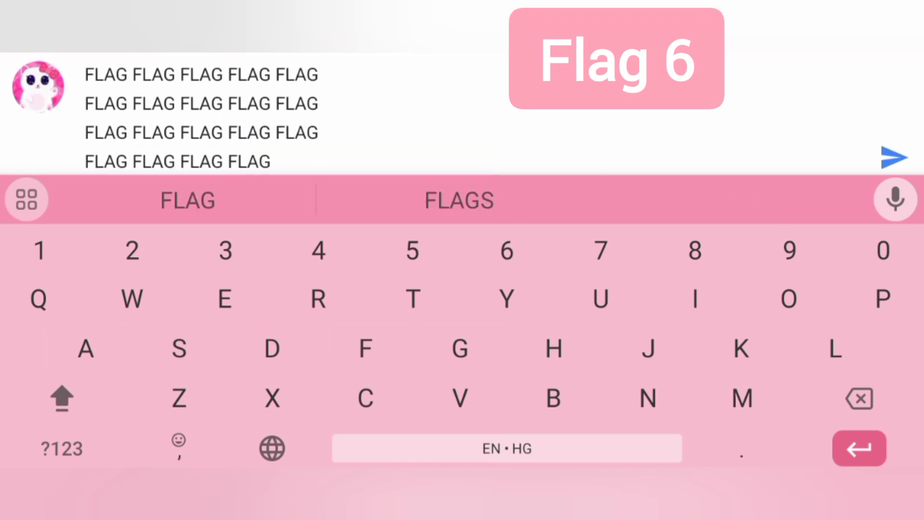
{"action": "type", "text": "G FLAG FLAG "}
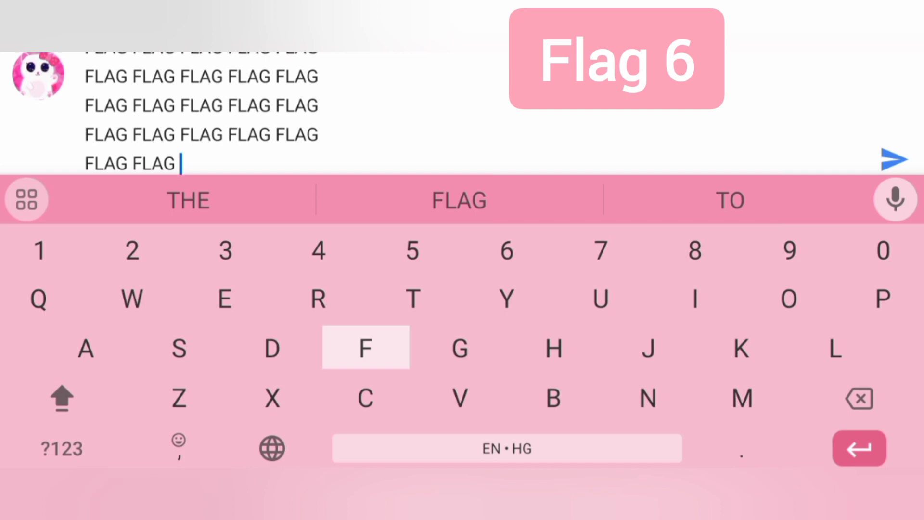
{"action": "type", "text": "FLAG FLAG"}
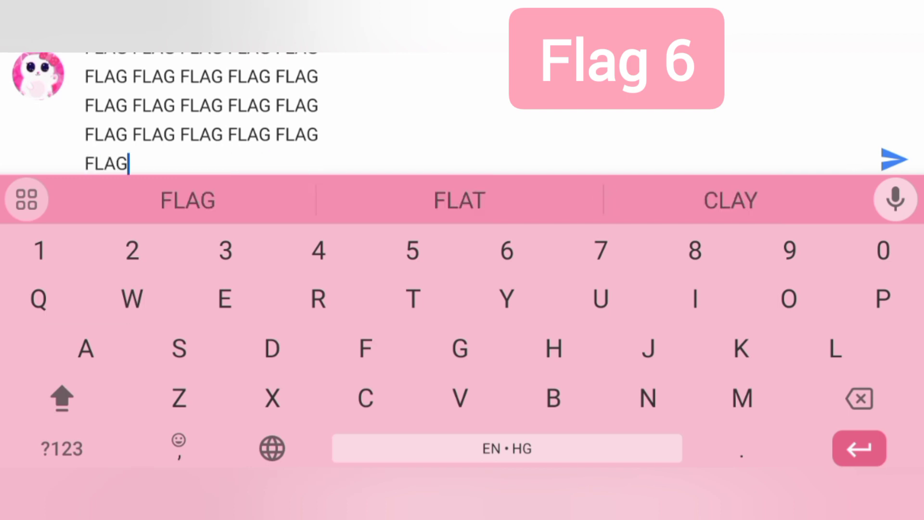
Step: Post the sixth flag comment made of FLAG-word rows, expand it and like it
{"action": "key", "text": "BackSpace"}
{"action": "key", "text": "BackSpace"}
{"action": "key", "text": "BackSpace"}
{"action": "key", "text": "BackSpace"}
{"action": "key", "text": "BackSpace"}
{"action": "key", "text": "BackSpace"}
{"action": "key", "text": "BackSpace"}
{"action": "key", "text": "BackSpace"}
{"action": "key", "text": "BackSpace"}
{"action": "type", "text": "FLA"}
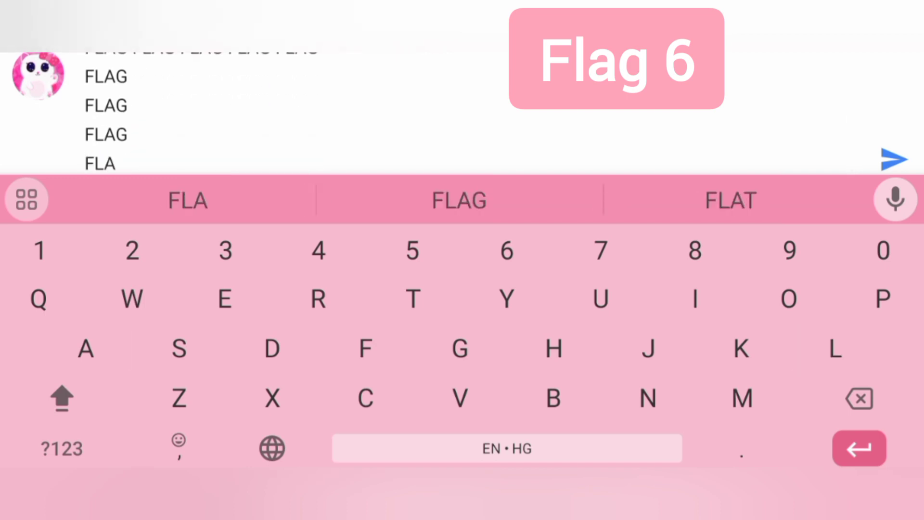
{"action": "type", "text": "G"}
{"action": "scroll", "coordinate": [202, 108], "scroll_direction": "up", "scroll_amount": 2}
{"action": "scroll", "coordinate": [202, 109], "scroll_direction": "up", "scroll_amount": 2}
{"action": "scroll", "coordinate": [203, 109], "scroll_direction": "down", "scroll_amount": 3}
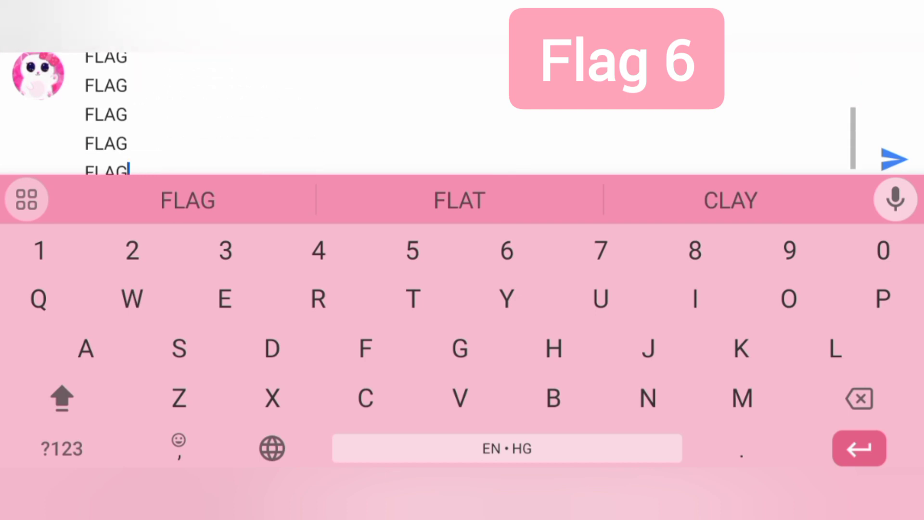
{"action": "scroll", "coordinate": [202, 108], "scroll_direction": "up", "scroll_amount": 3}
{"action": "left_click", "coordinate": [894, 160]}
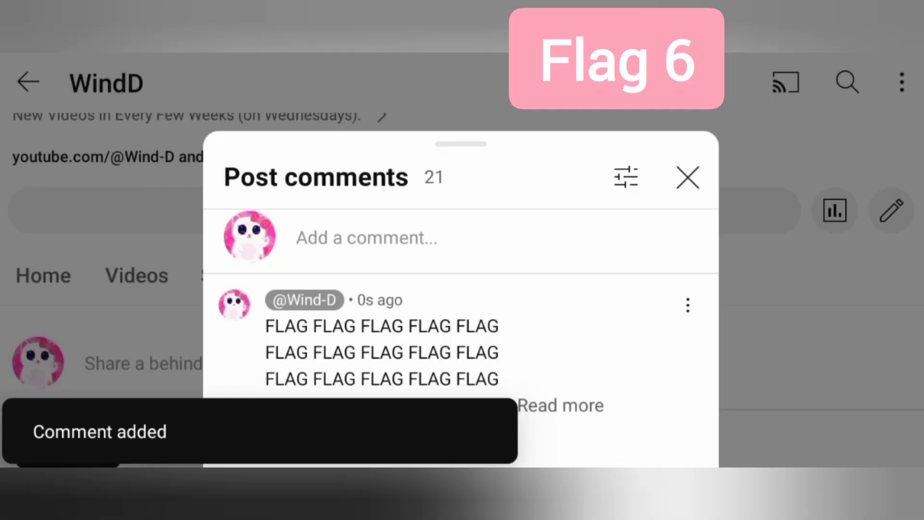
{"action": "left_click", "coordinate": [561, 405]}
{"action": "scroll", "coordinate": [463, 339], "scroll_direction": "down", "scroll_amount": 2}
{"action": "scroll", "coordinate": [463, 340], "scroll_direction": "down", "scroll_amount": 1}
{"action": "left_click", "coordinate": [272, 460]}
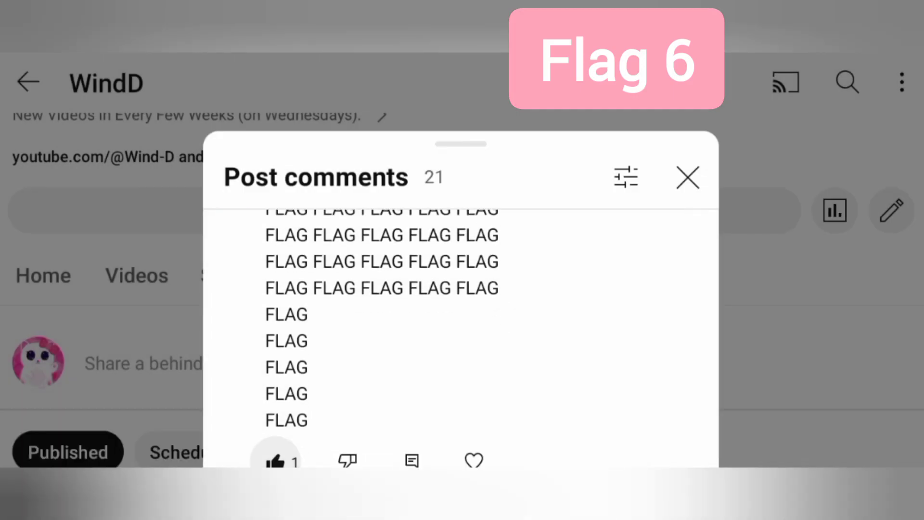
{"action": "scroll", "coordinate": [462, 339], "scroll_direction": "up", "scroll_amount": 1}
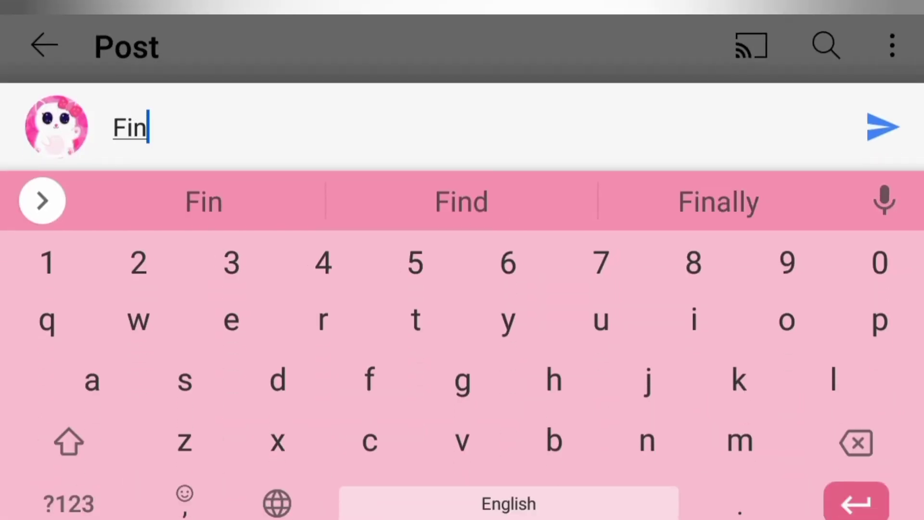
{"action": "type", "text": "al results."}
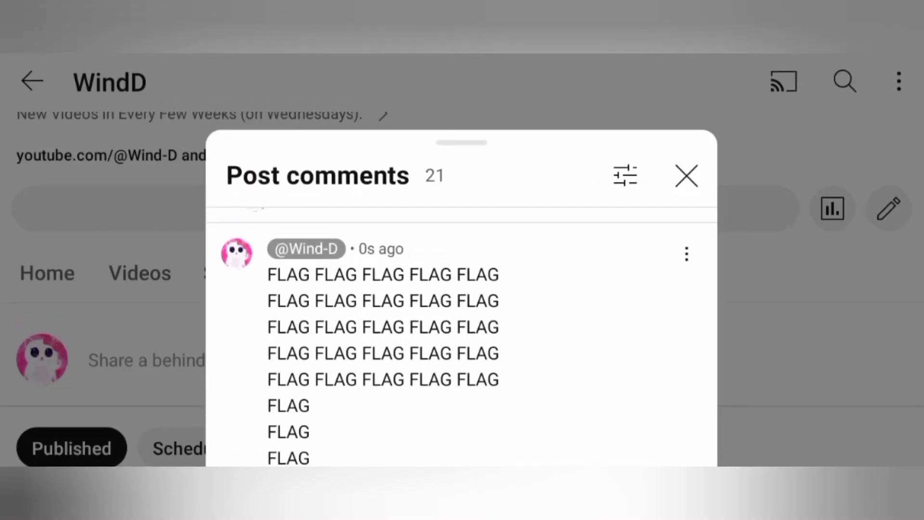
{"action": "scroll", "coordinate": [461, 338], "scroll_direction": "down", "scroll_amount": 1}
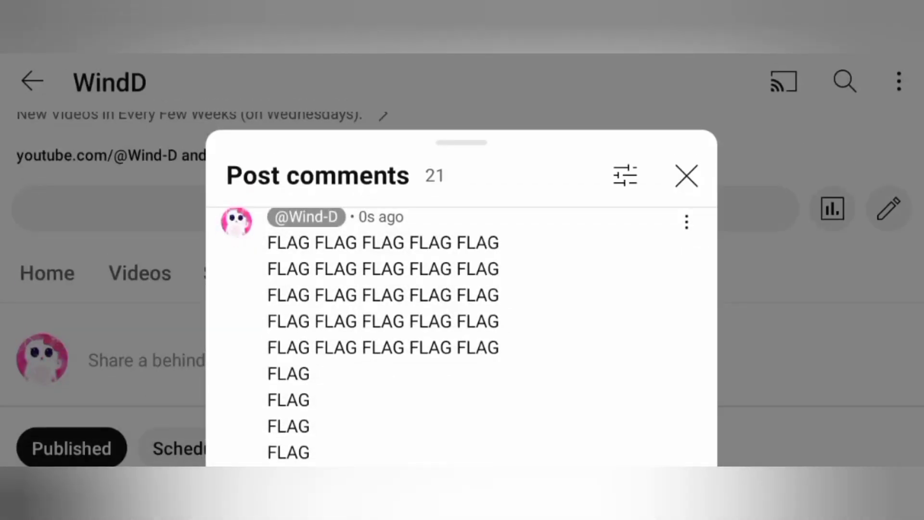
{"action": "scroll", "coordinate": [462, 336], "scroll_direction": "down", "scroll_amount": 3}
{"action": "scroll", "coordinate": [462, 337], "scroll_direction": "down", "scroll_amount": 4}
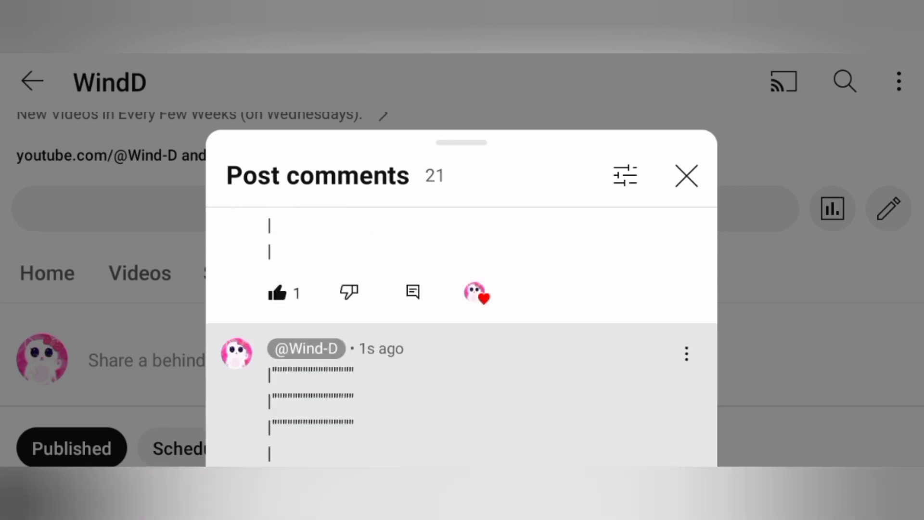
{"action": "scroll", "coordinate": [462, 337], "scroll_direction": "down", "scroll_amount": 2}
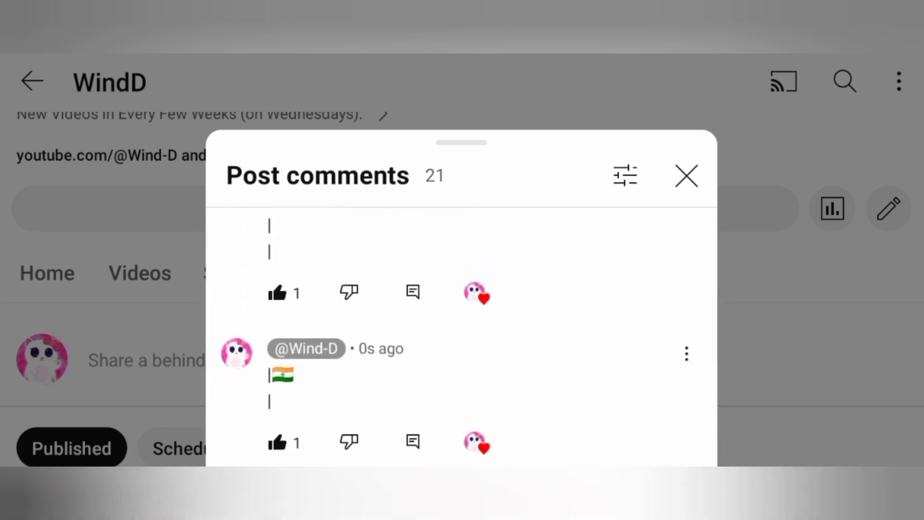
{"action": "type", "text": "Thanks for w"}
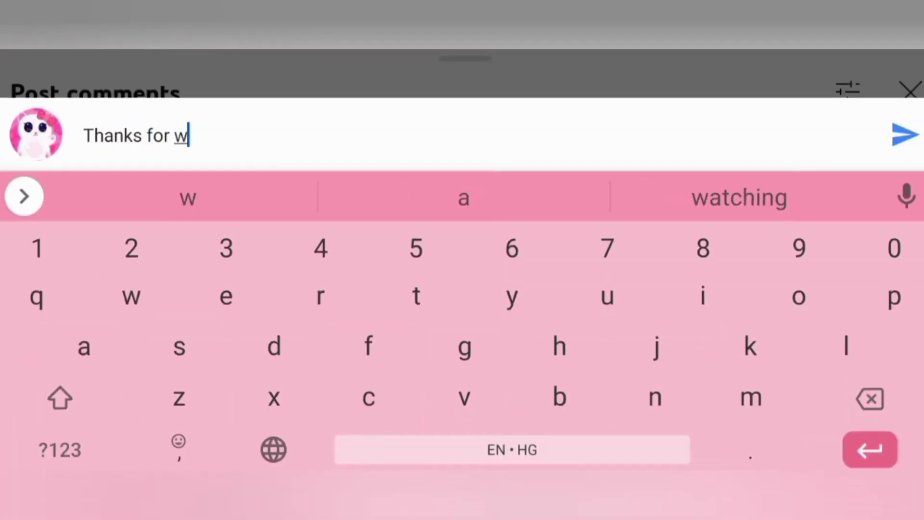
{"action": "type", "text": "atching!💕"}
Step: Break the closing comment into lines: thanks 💕, thumbs up 👍, subscribe 🔔, bye 👋
{"action": "key", "text": "Return"}
{"action": "type", "text": "If you like this"}
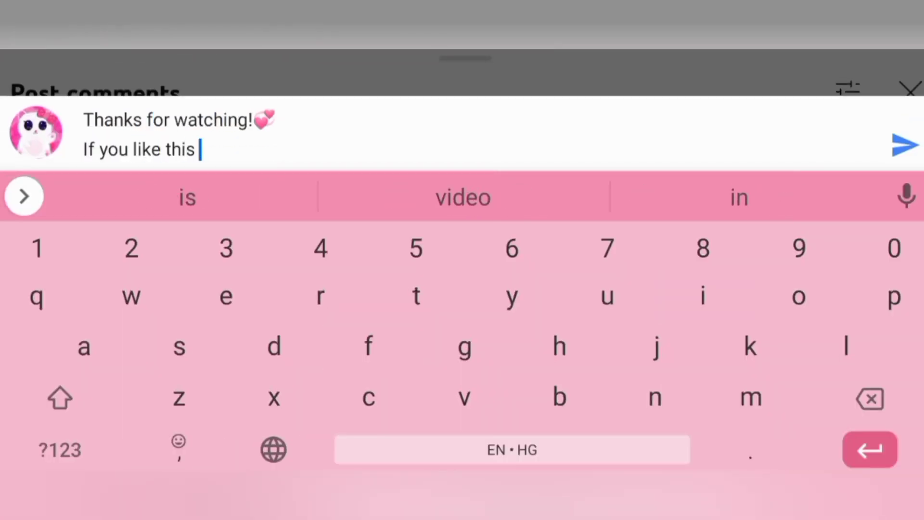
{"action": "type", "text": " video, give a 'thumbs up'"}
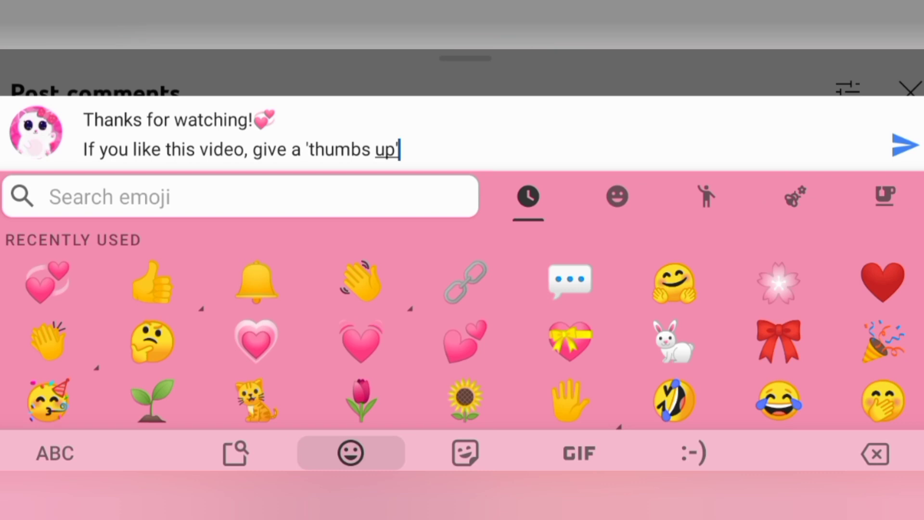
{"action": "type", "text": "👍"}
{"action": "key", "text": "Return"}
{"action": "type", "text": "& Subscribe for more🔔"}
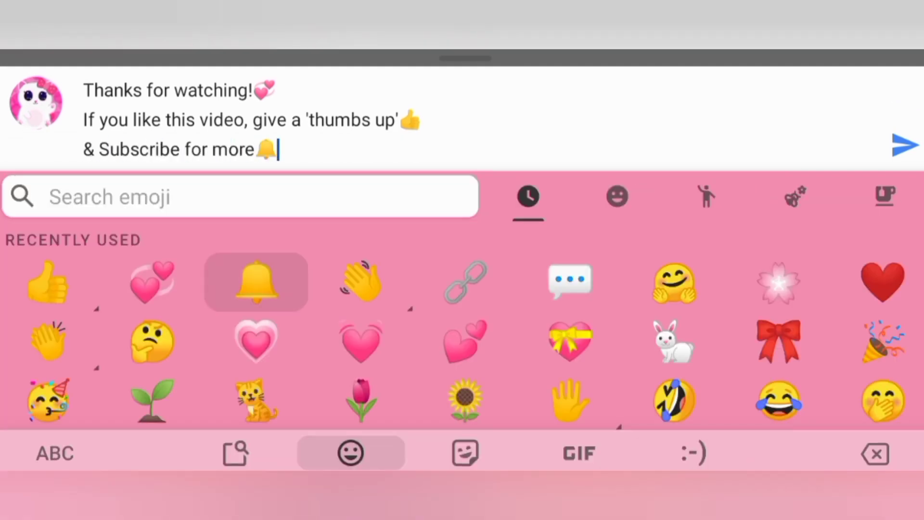
{"action": "key", "text": "Return"}
{"action": "type", "text": "Bye................👋"}
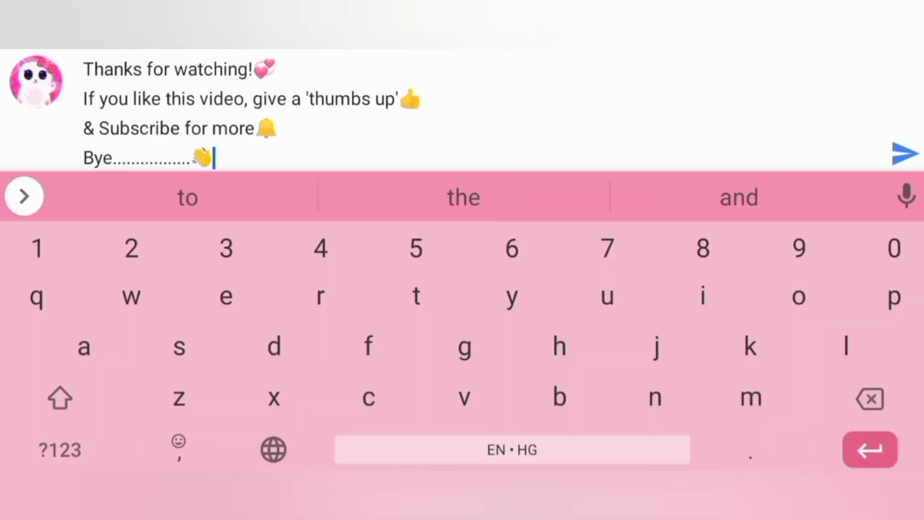